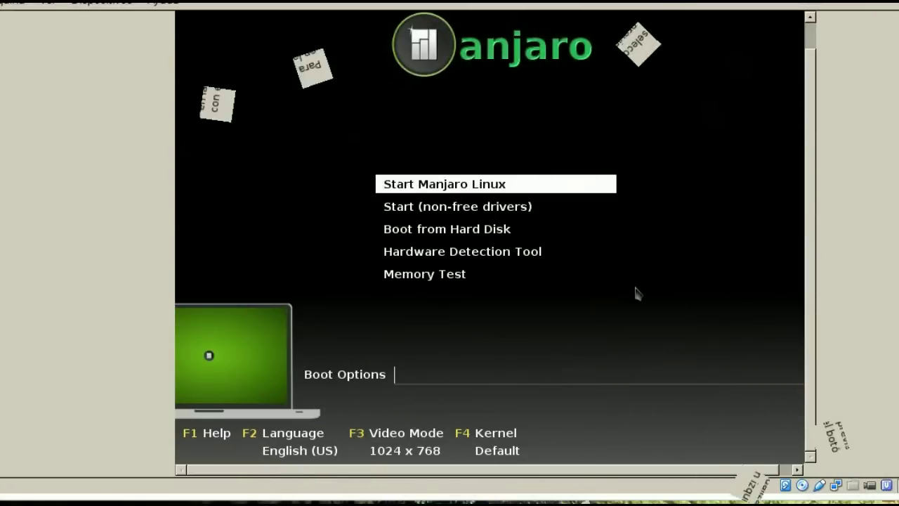
{"action": "key", "text": "Up"}
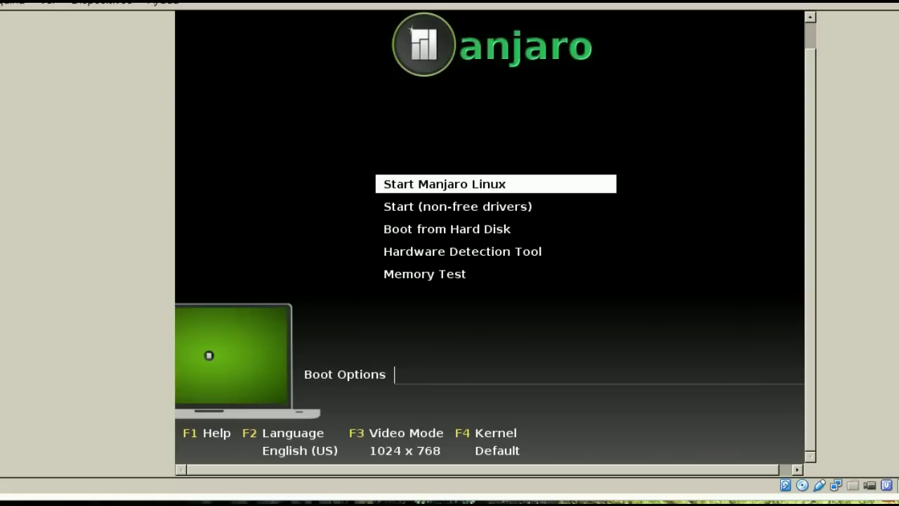
{"action": "key", "text": "Down"}
{"action": "key", "text": "Up"}
{"action": "key", "text": "Down"}
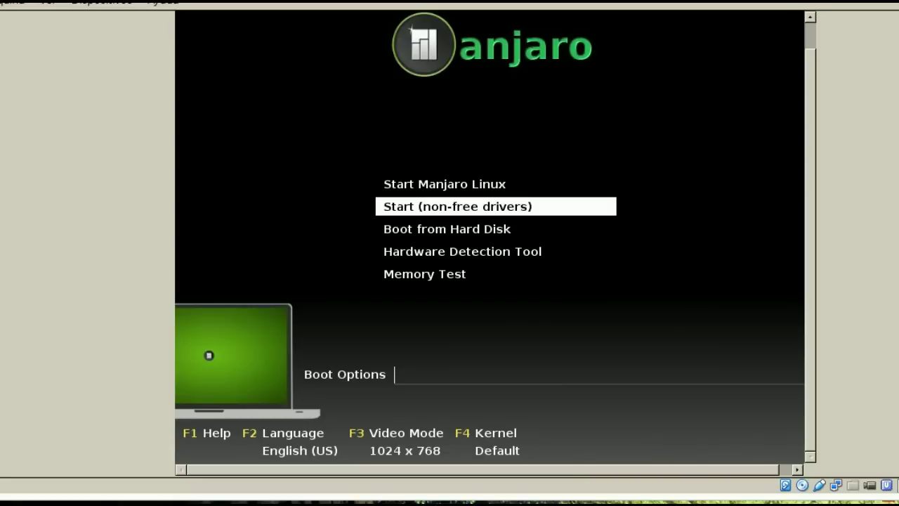
{"action": "key", "text": "Up"}
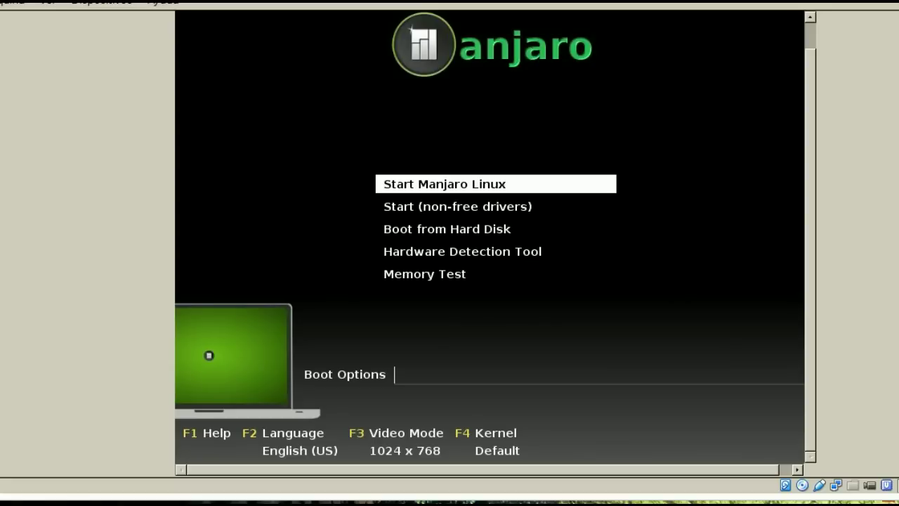
{"action": "key", "text": "Down"}
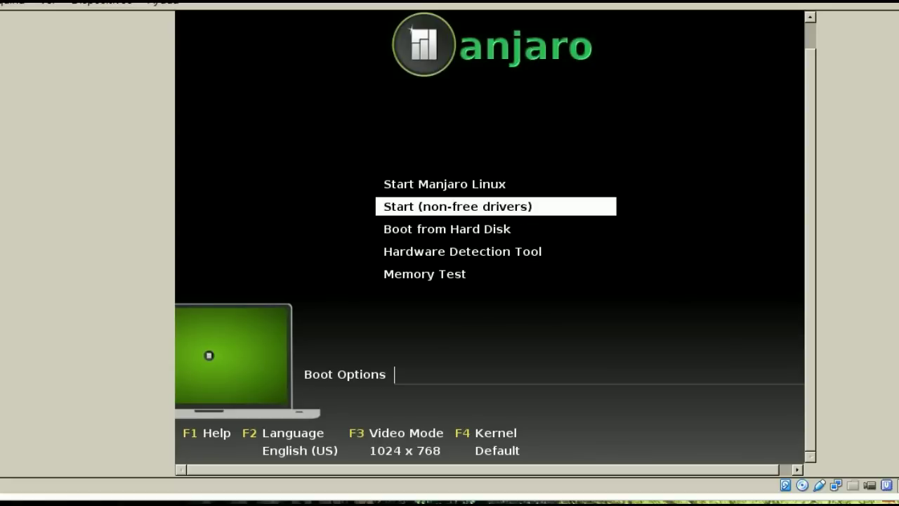
{"action": "key", "text": "Up"}
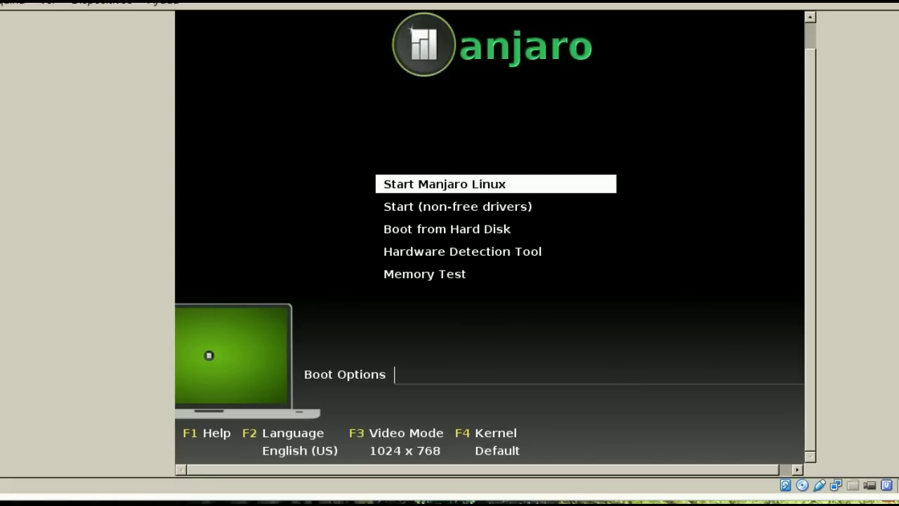
{"action": "key", "text": "Down"}
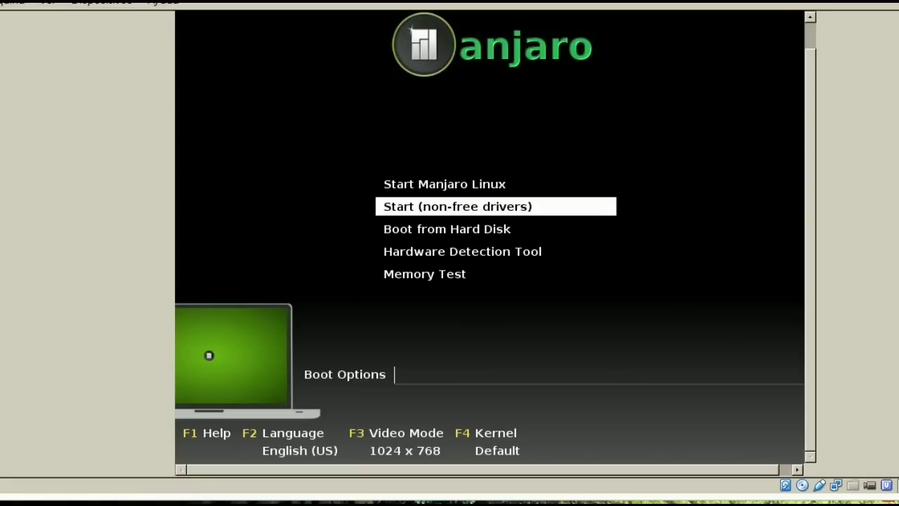
{"action": "key", "text": "Up"}
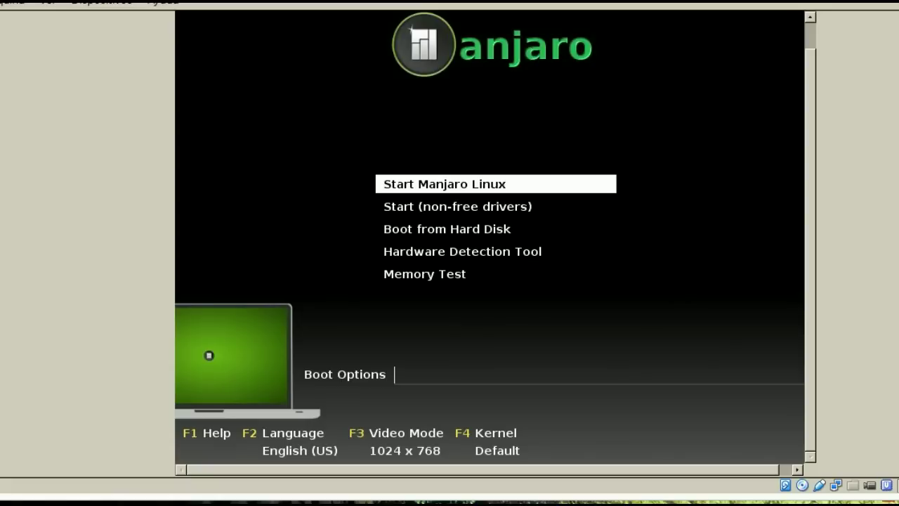
{"action": "key", "text": "Down"}
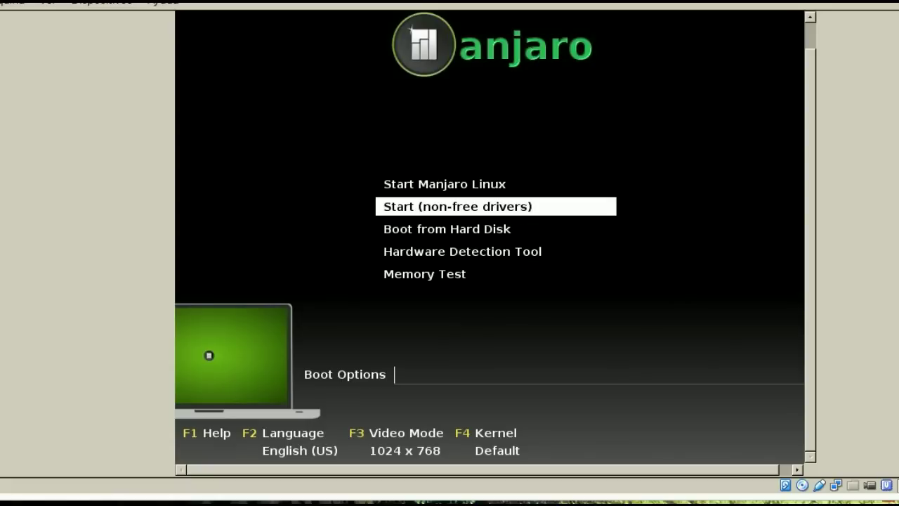
{"action": "key", "text": "Up"}
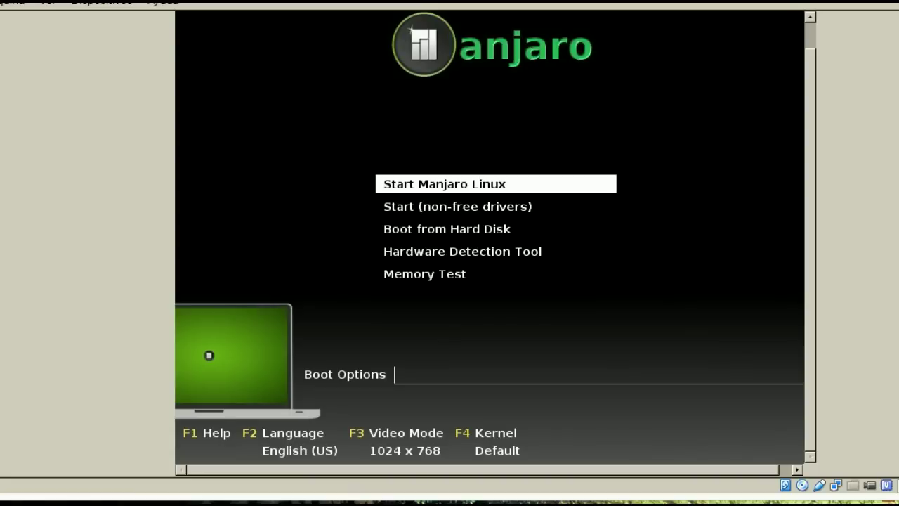
{"action": "key", "text": "Down"}
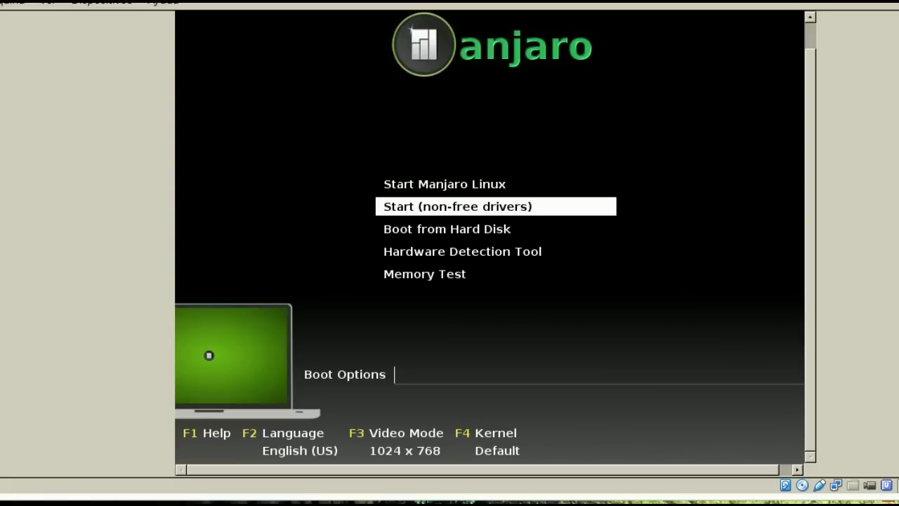
{"action": "key", "text": "Up"}
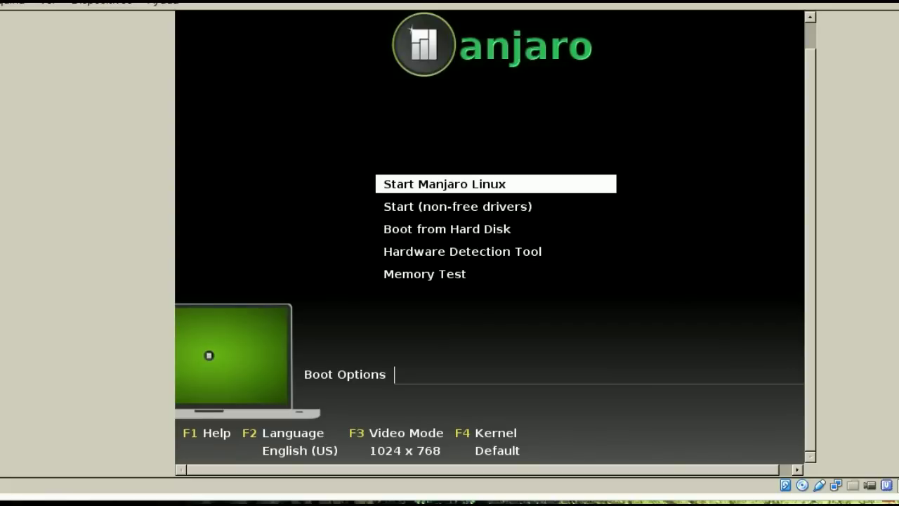
Set the boot menu language to Español.
{"action": "key", "text": "F2"}
{"action": "key", "text": "F2"}
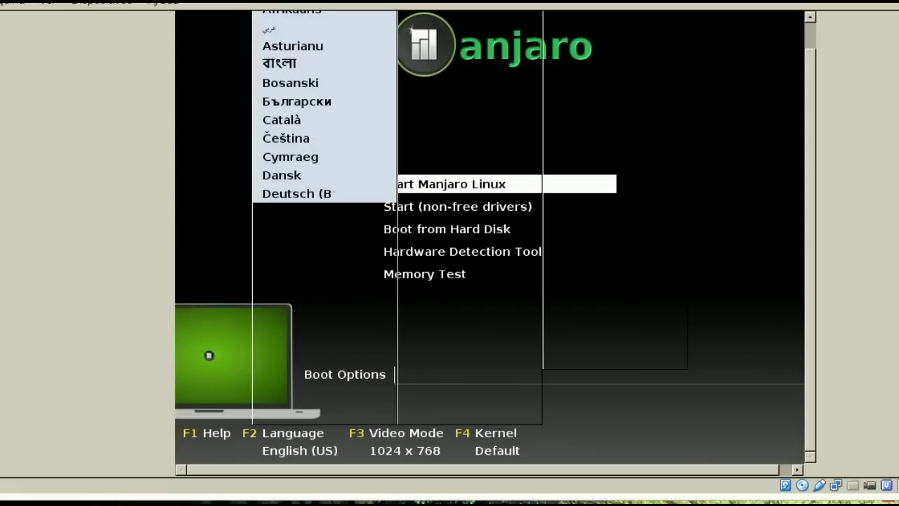
{"action": "key", "text": "Down"}
{"action": "key", "text": "Return"}
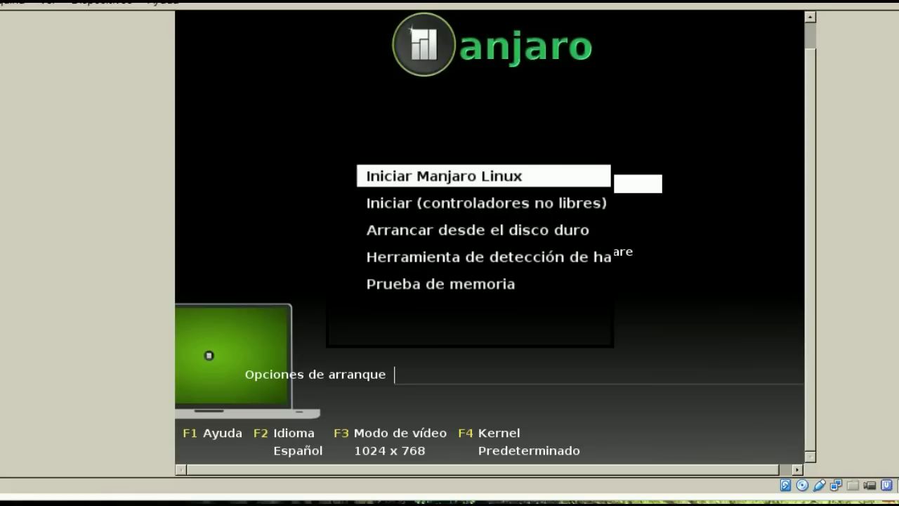
{"action": "key", "text": "Down"}
{"action": "key", "text": "Up"}
{"action": "key", "text": "Down"}
{"action": "key", "text": "Up"}
Boot the live system with the non-free drivers option, "Iniciar (controladores no libres)".
{"action": "key", "text": "Down"}
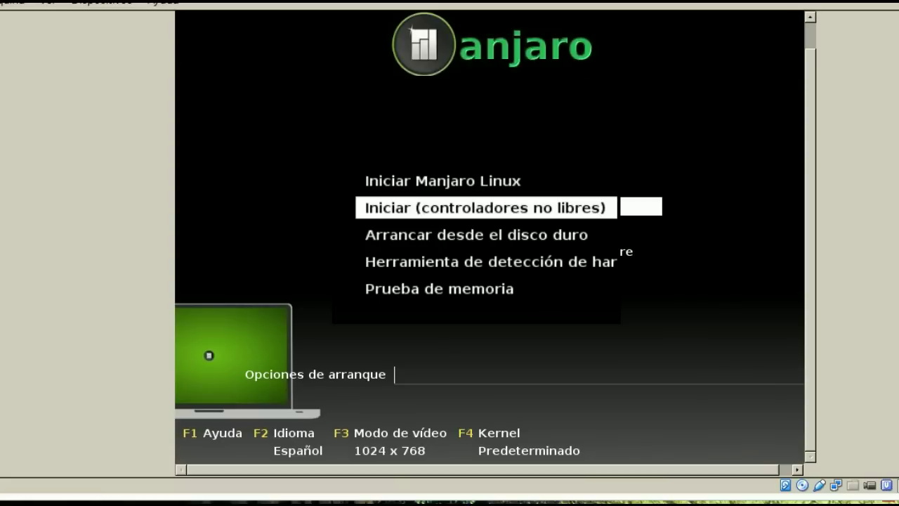
{"action": "key", "text": "Down"}
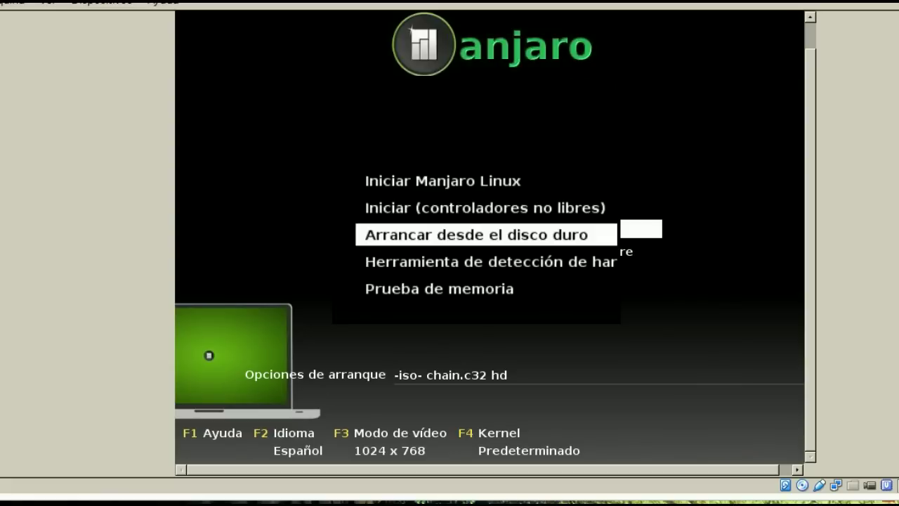
{"action": "key", "text": "Up"}
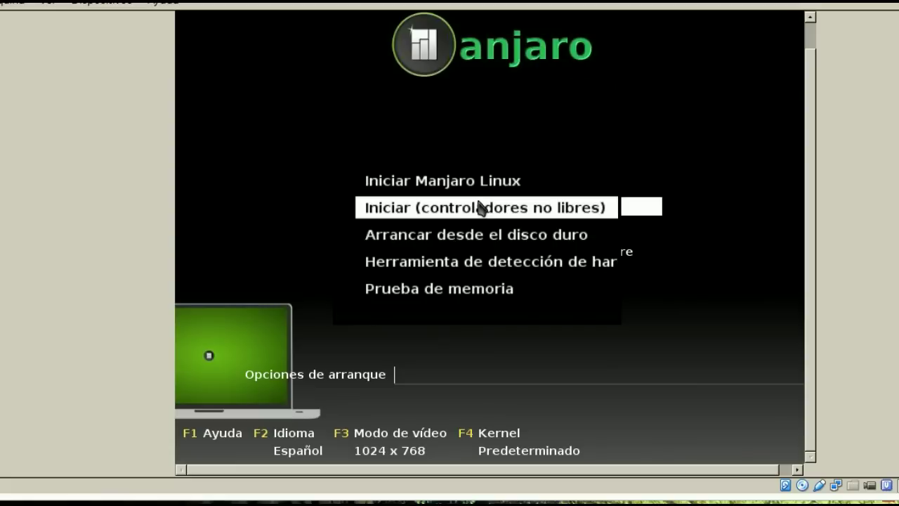
{"action": "key", "text": "Return"}
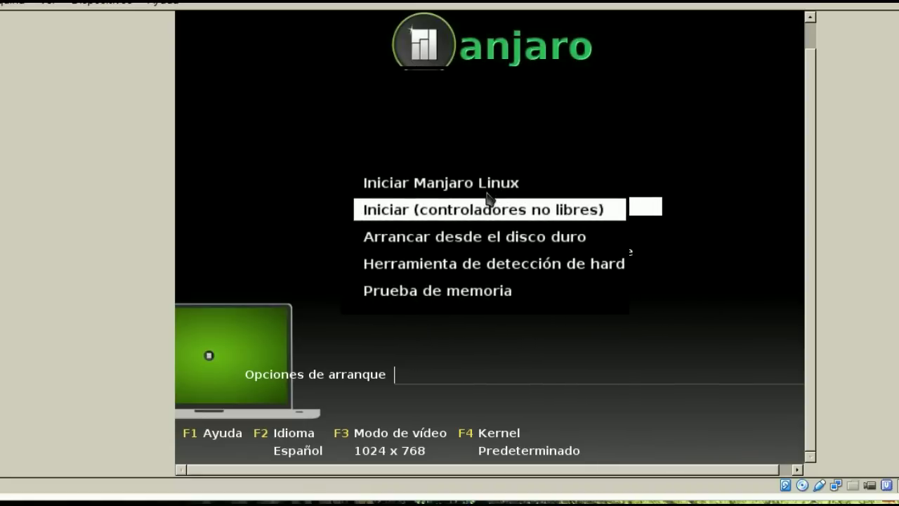
{"action": "key", "text": "Down"}
{"action": "key", "text": "Up"}
{"action": "key", "text": "Return"}
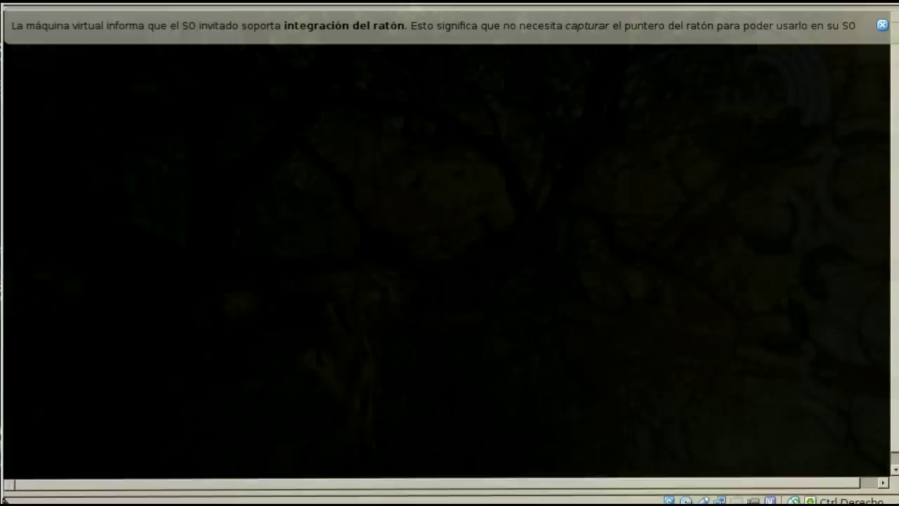
Dismiss the mouse integration message, the wired network notification and the additional language packages notice.
{"action": "left_click", "coordinate": [883, 25]}
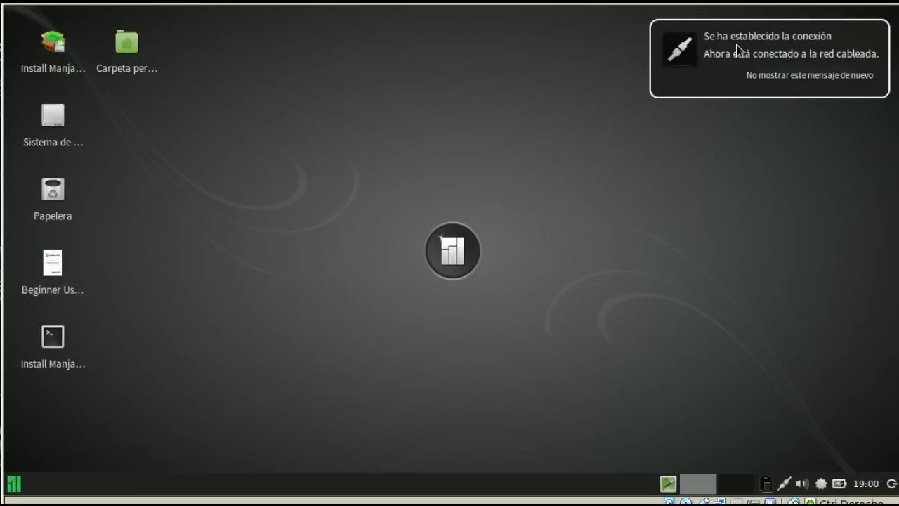
{"action": "left_click", "coordinate": [712, 60]}
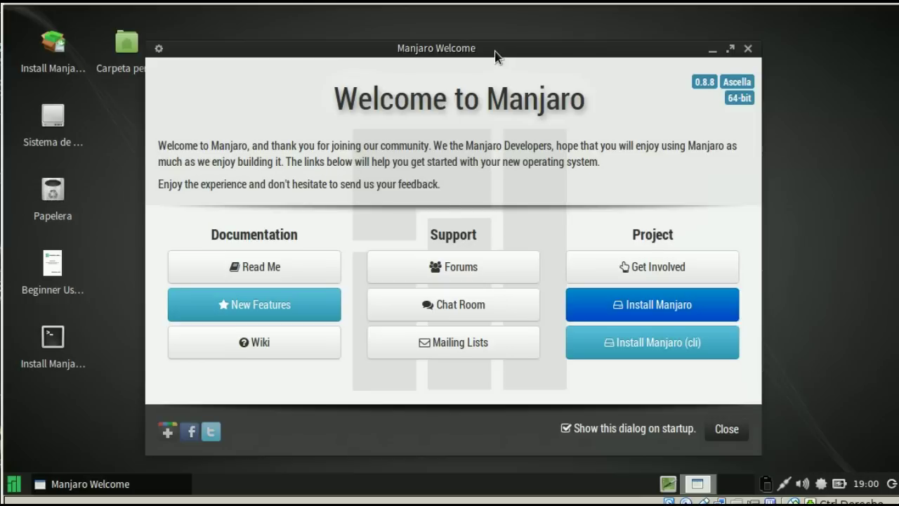
{"action": "mouse_move", "coordinate": [492, 44]}
{"action": "left_mouse_down"}
{"action": "mouse_move", "coordinate": [505, 46]}
{"action": "mouse_move", "coordinate": [493, 42]}
{"action": "left_mouse_up"}
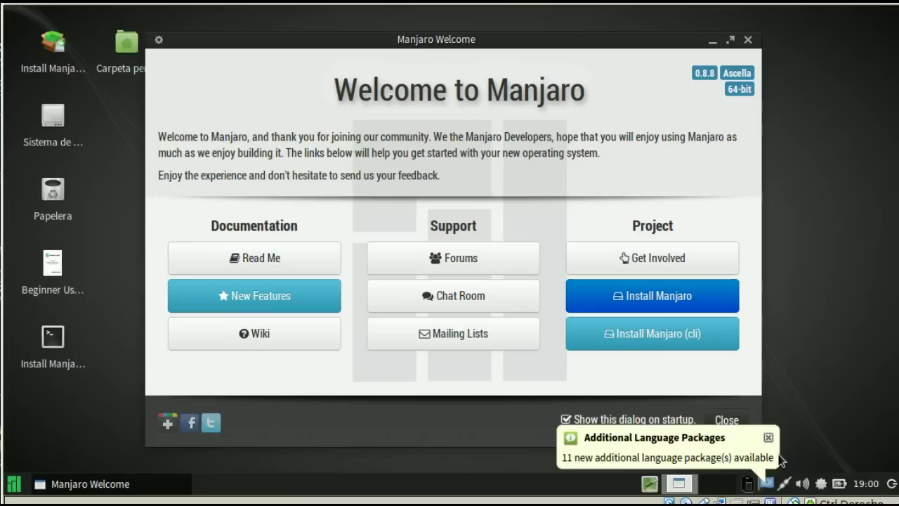
{"action": "left_click", "coordinate": [768, 437]}
{"action": "left_click_drag", "start_coordinate": [503, 43], "coordinate": [499, 40]}
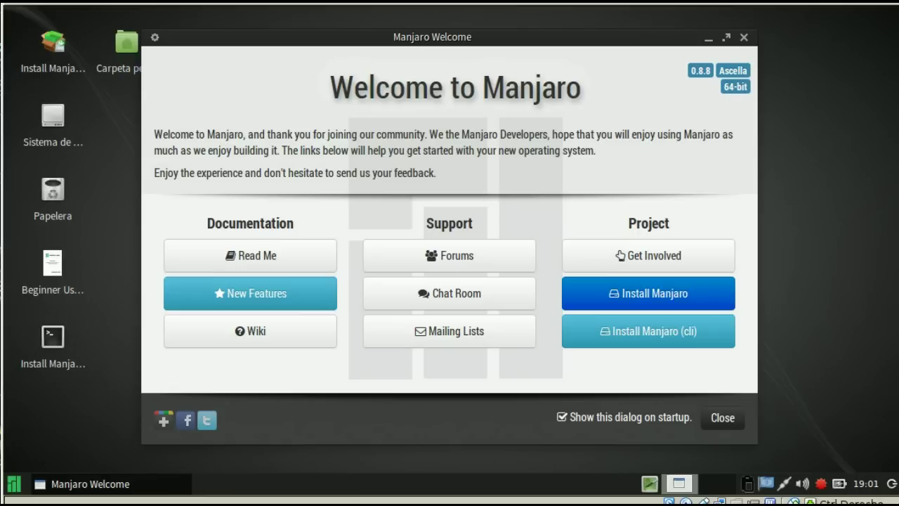
{"action": "left_click", "coordinate": [667, 338]}
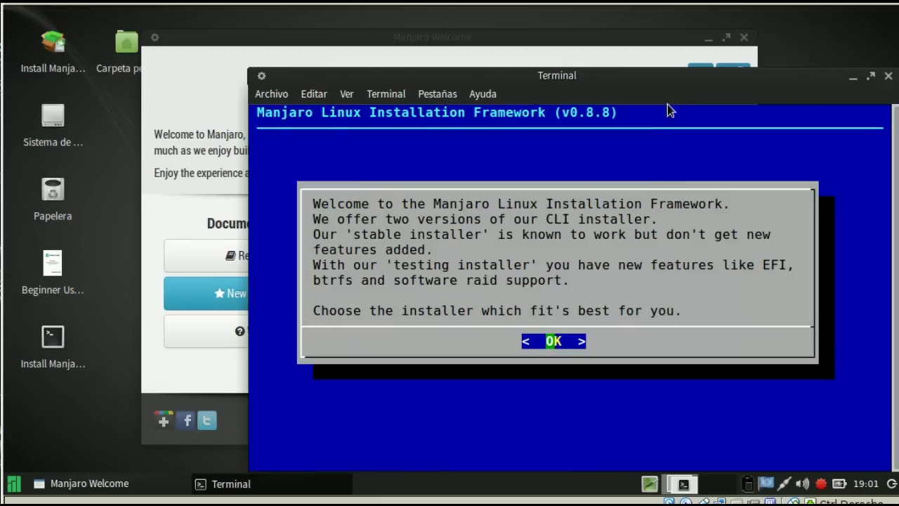
{"action": "left_click_drag", "start_coordinate": [668, 82], "coordinate": [539, 43]}
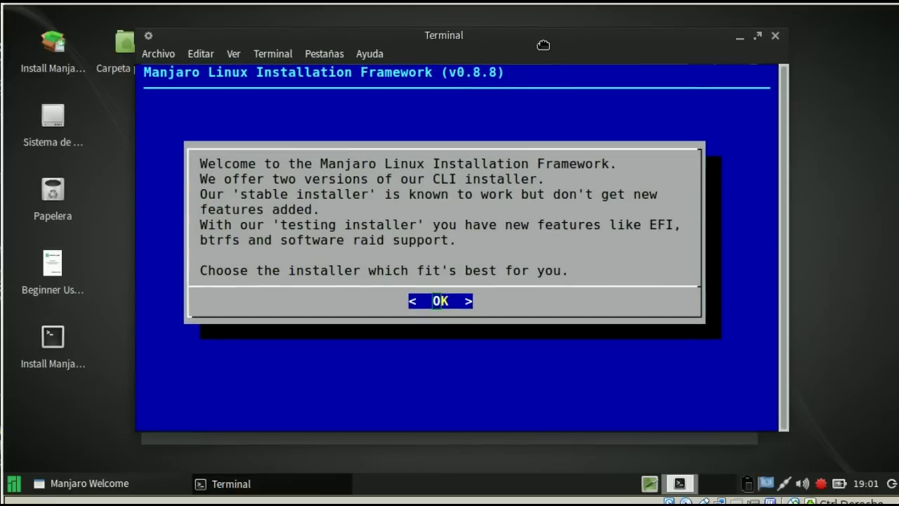
{"action": "left_click", "coordinate": [775, 36]}
Launch the graphical Manjaro installer from the welcome window and continue with Español as the installation language.
{"action": "mouse_move", "coordinate": [647, 37]}
{"action": "left_mouse_down"}
{"action": "mouse_move", "coordinate": [657, 40]}
{"action": "mouse_move", "coordinate": [646, 34]}
{"action": "left_mouse_up"}
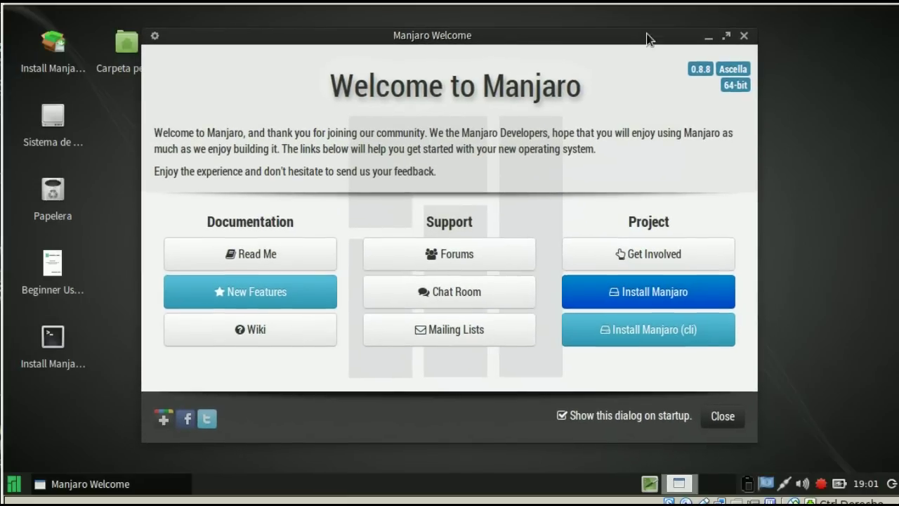
{"action": "left_click", "coordinate": [671, 302]}
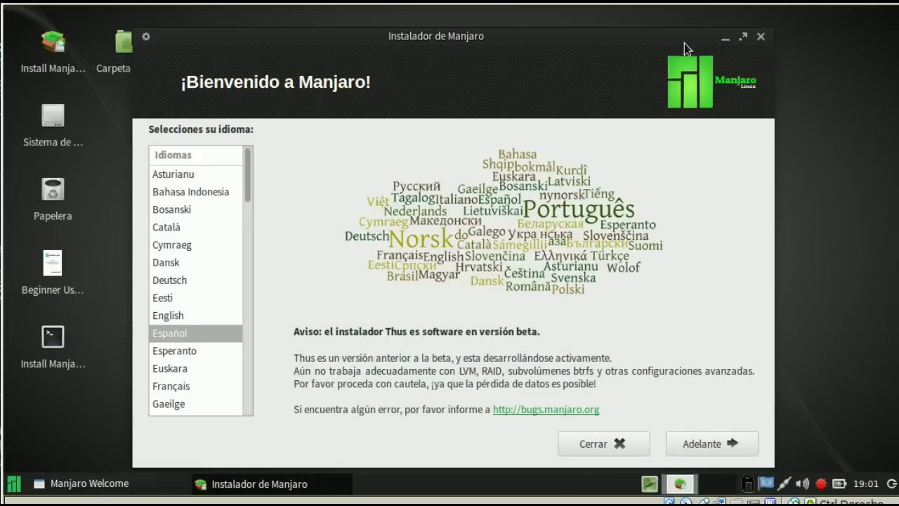
{"action": "left_click_drag", "start_coordinate": [684, 43], "coordinate": [660, 33]}
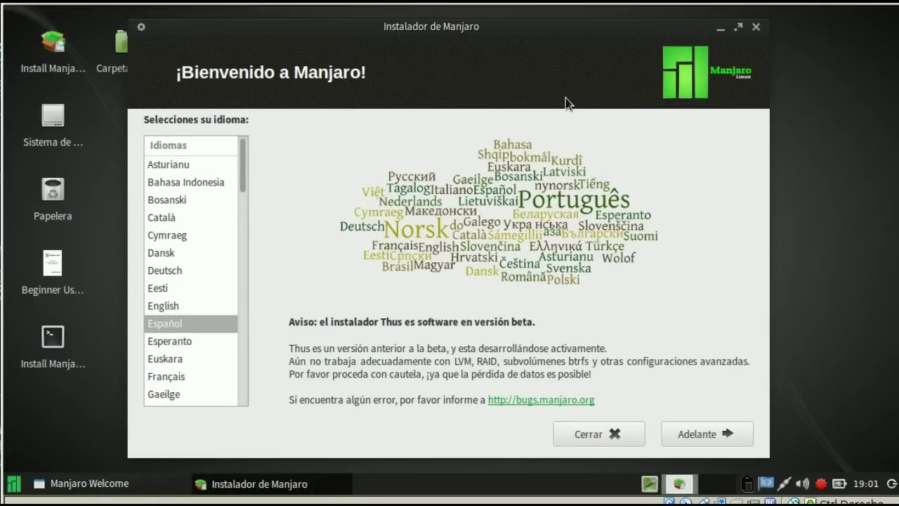
{"action": "mouse_move", "coordinate": [241, 150]}
{"action": "left_mouse_down"}
{"action": "mouse_move", "coordinate": [240, 189]}
{"action": "mouse_move", "coordinate": [244, 139]}
{"action": "left_mouse_up"}
{"action": "mouse_move", "coordinate": [425, 30]}
{"action": "left_mouse_down"}
{"action": "mouse_move", "coordinate": [403, 18]}
{"action": "mouse_move", "coordinate": [419, 42]}
{"action": "mouse_move", "coordinate": [420, 29]}
{"action": "left_mouse_up"}
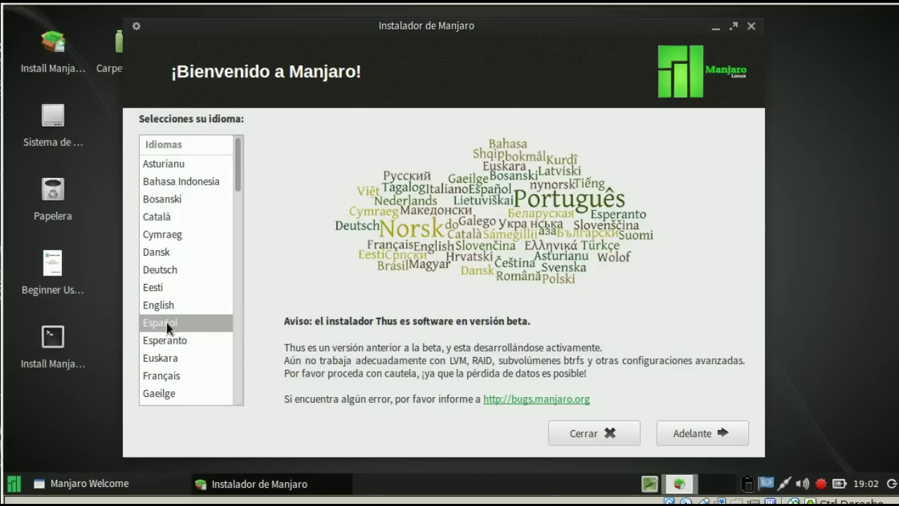
{"action": "left_click", "coordinate": [714, 435]}
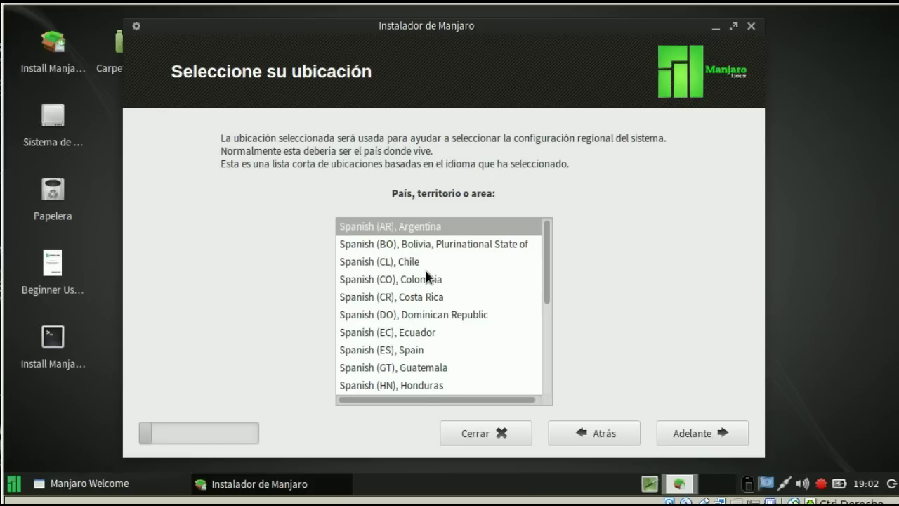
Choose Spanish (MX), Mexico as the location and continue to the system requirements check.
{"action": "left_click_drag", "start_coordinate": [546, 281], "coordinate": [546, 317]}
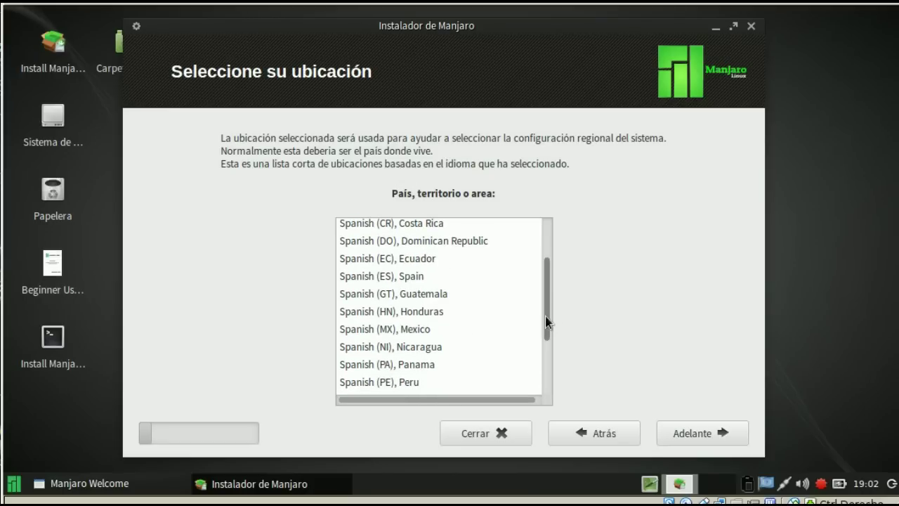
{"action": "left_click", "coordinate": [388, 330]}
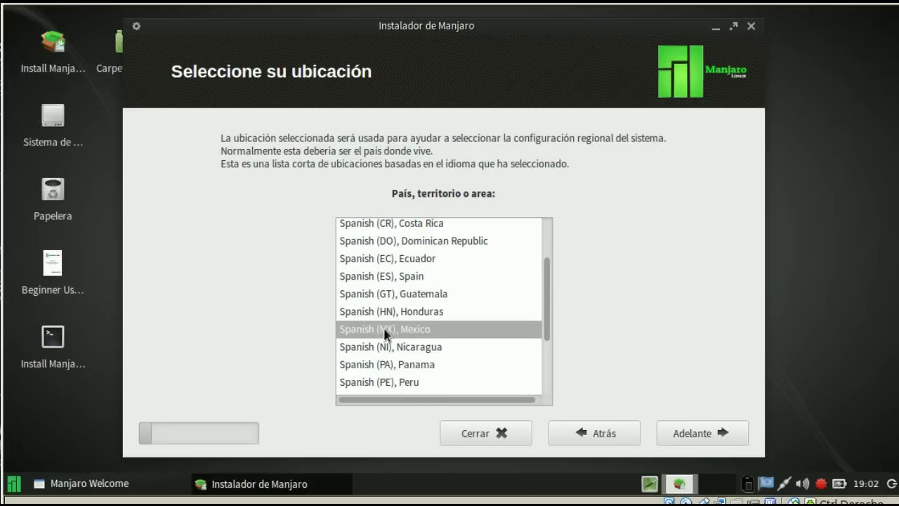
{"action": "left_click", "coordinate": [721, 433]}
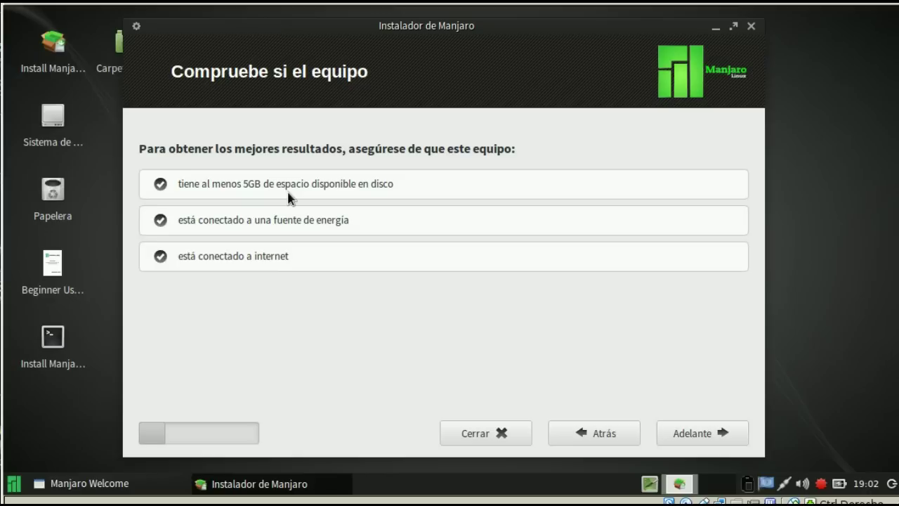
Continue past the requirements check and proceed with the advanced installation type that manages partitions manually.
{"action": "left_click", "coordinate": [707, 443]}
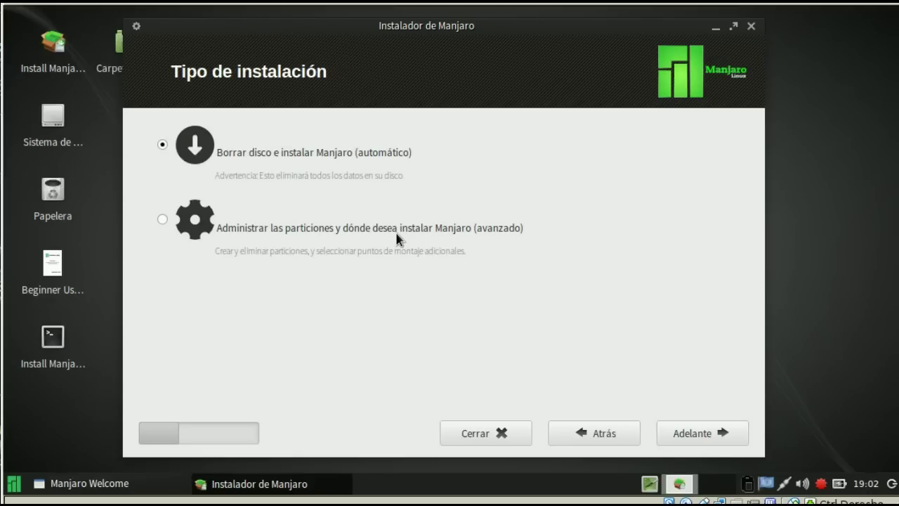
{"action": "left_click", "coordinate": [167, 220]}
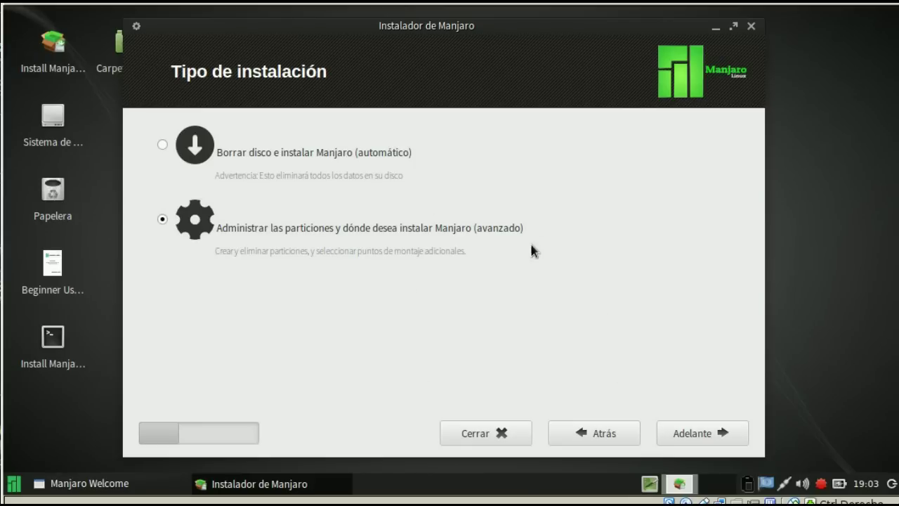
{"action": "left_click", "coordinate": [701, 436]}
{"action": "left_click_drag", "start_coordinate": [508, 32], "coordinate": [535, 30]}
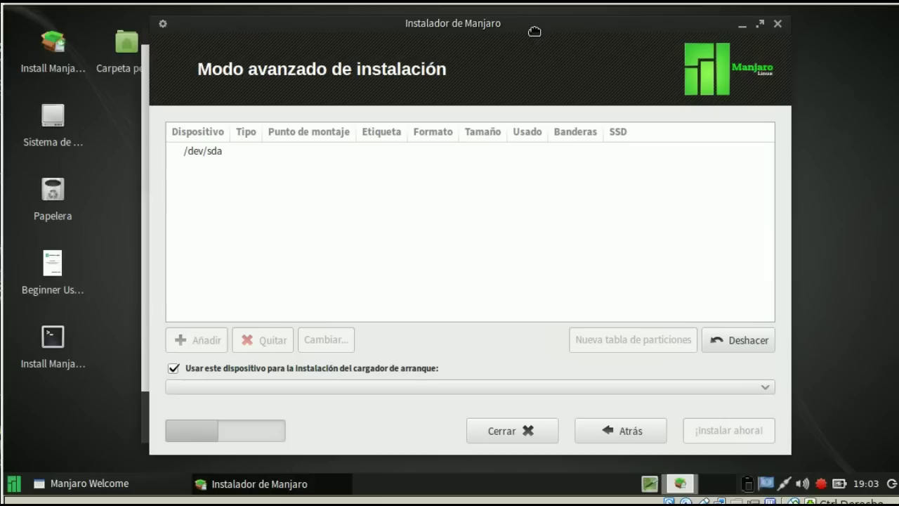
Create a new msdos (MBR) partition table on the /dev/sda disk.
{"action": "left_click", "coordinate": [220, 156]}
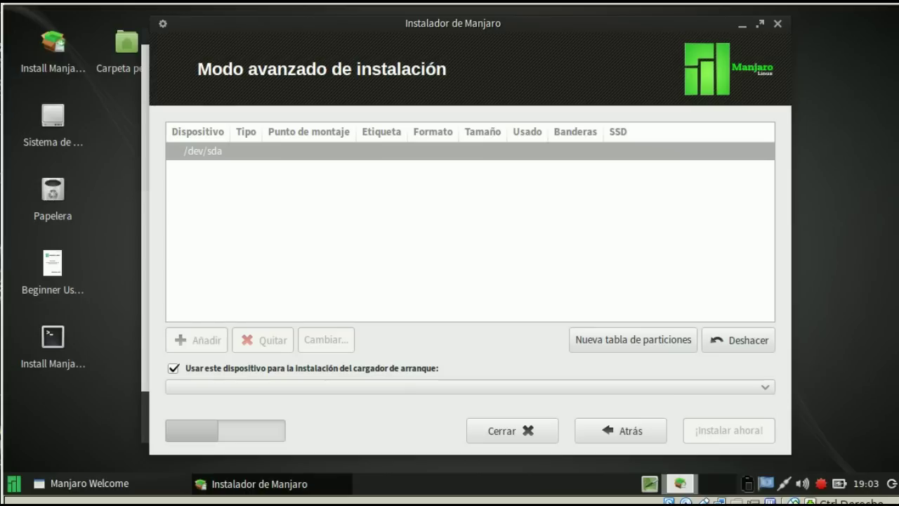
{"action": "left_click", "coordinate": [651, 345]}
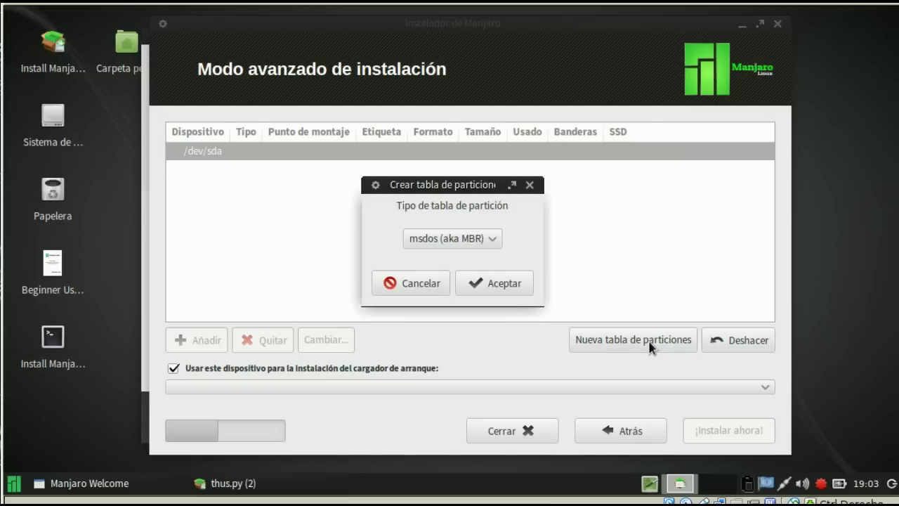
{"action": "left_click", "coordinate": [504, 291]}
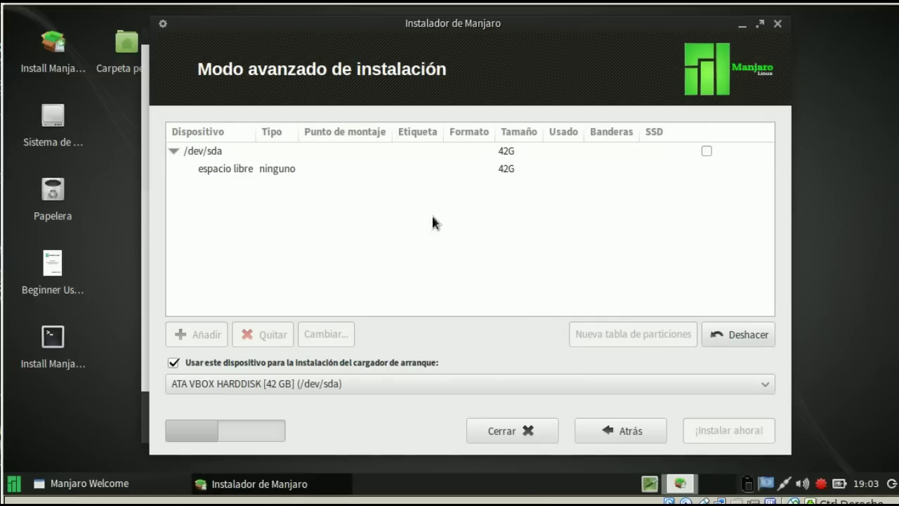
Add a 100 MB primary ext4 partition in the free space, labelled Boot and mounted at /boot.
{"action": "left_click", "coordinate": [251, 177]}
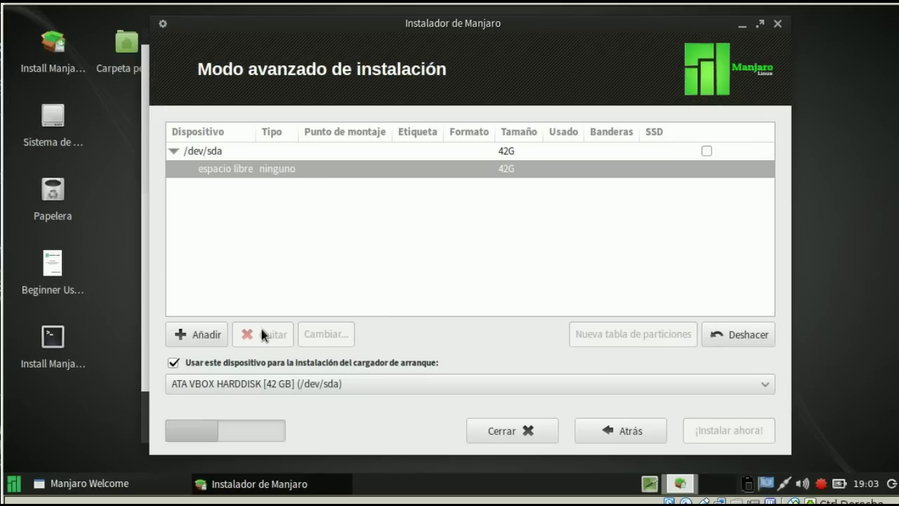
{"action": "left_click", "coordinate": [197, 335]}
{"action": "left_click_drag", "start_coordinate": [431, 142], "coordinate": [455, 145]}
{"action": "type", "text": "100"}
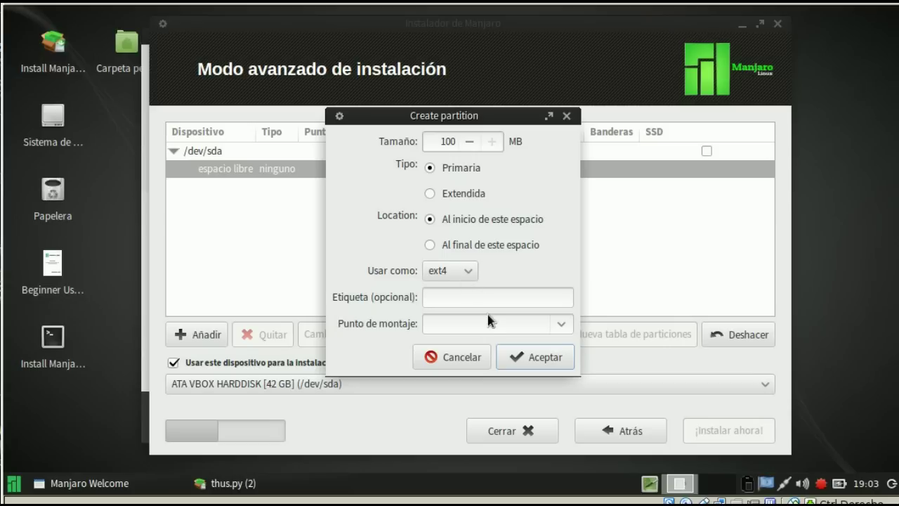
{"action": "left_click", "coordinate": [467, 303]}
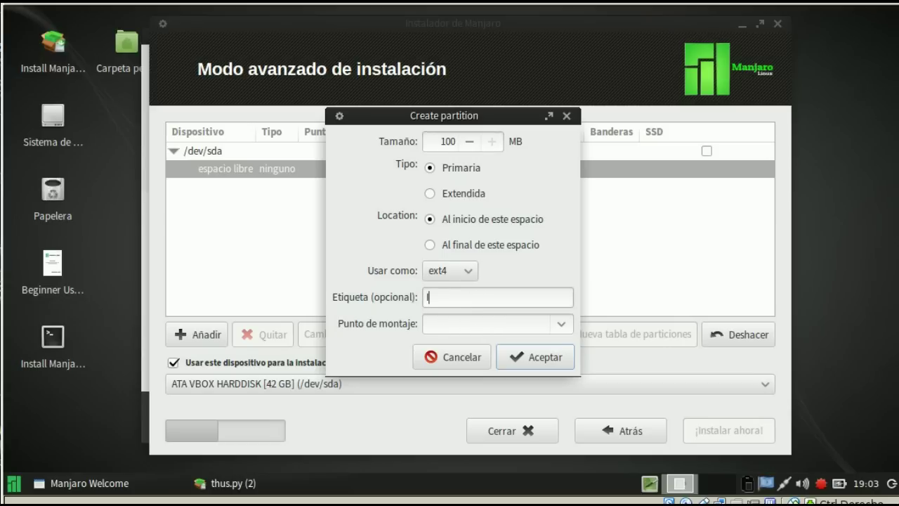
{"action": "type", "text": "mnoo"}
{"action": "key", "text": "BackSpace"}
{"action": "key", "text": "BackSpace"}
{"action": "key", "text": "BackSpace"}
{"action": "key", "text": "BackSpace"}
{"action": "type", "text": "Boot"}
{"action": "left_click", "coordinate": [561, 324]}
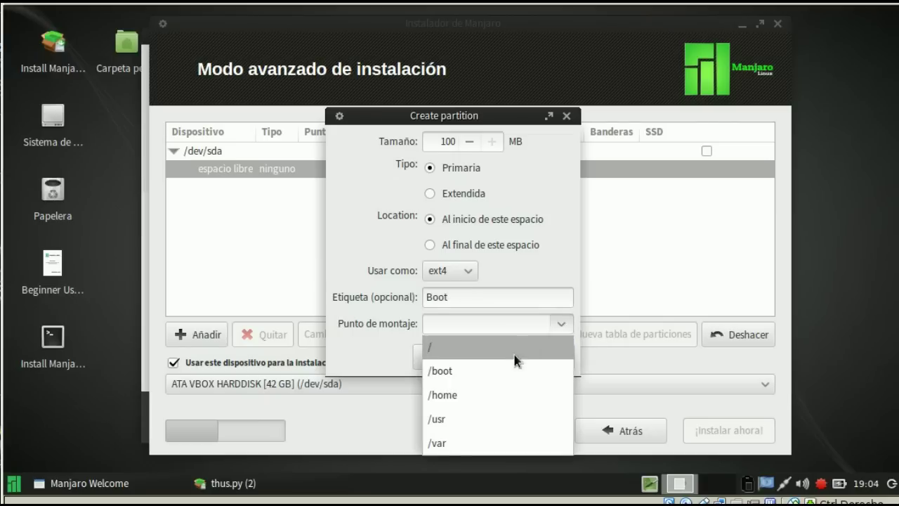
{"action": "left_click", "coordinate": [458, 371]}
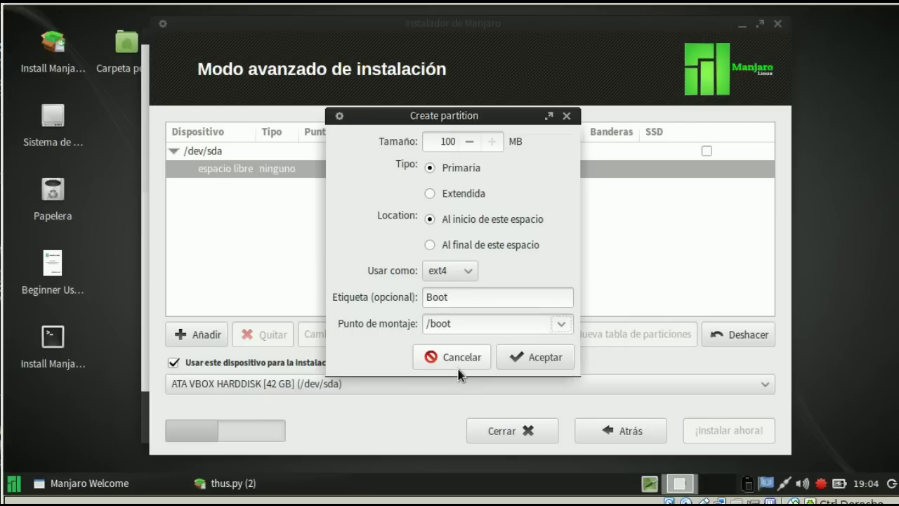
{"action": "left_click", "coordinate": [566, 361]}
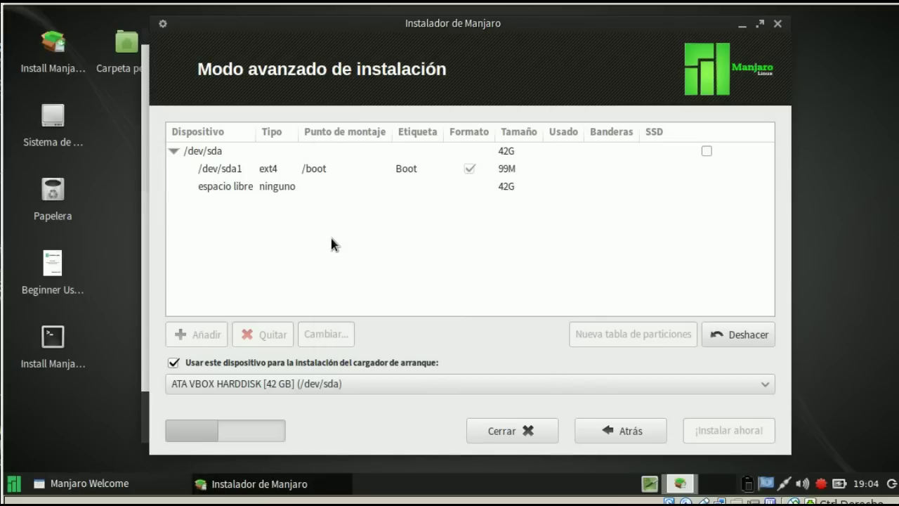
Add a 2000 MB primary swap partition in the remaining free space with the label Swap.
{"action": "left_click", "coordinate": [255, 187]}
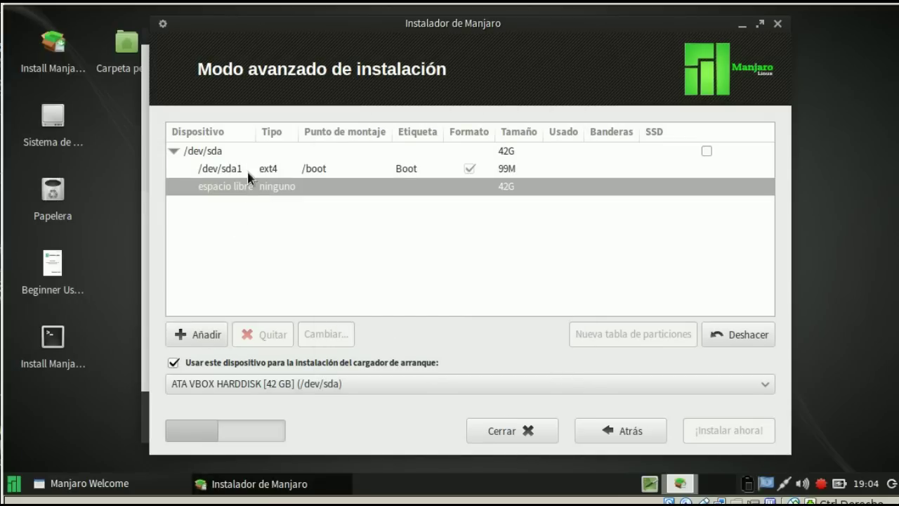
{"action": "left_click", "coordinate": [201, 335]}
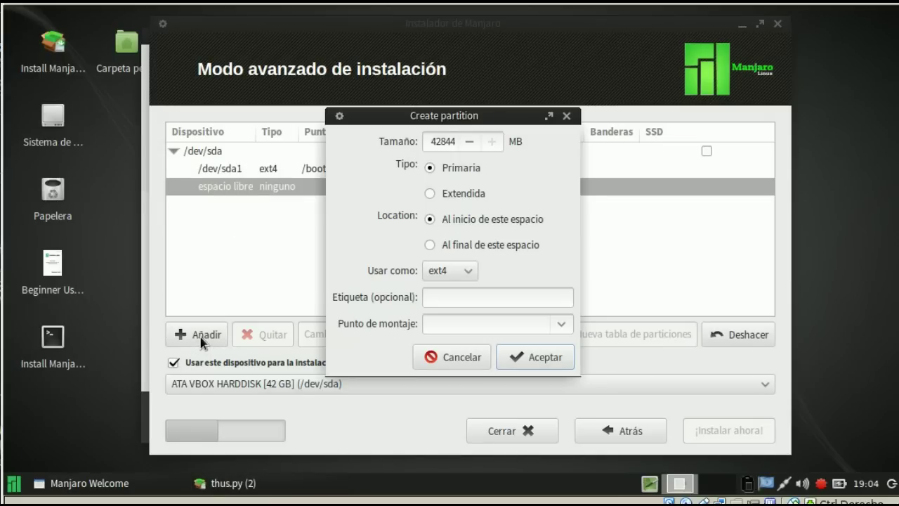
{"action": "left_click_drag", "start_coordinate": [427, 142], "coordinate": [461, 142]}
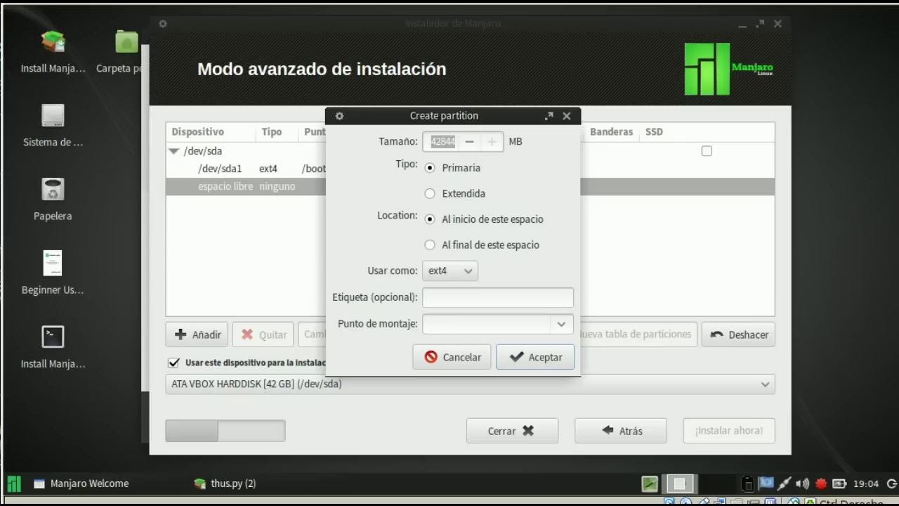
{"action": "type", "text": "1000"}
{"action": "left_click", "coordinate": [440, 141]}
{"action": "key", "text": "BackSpace"}
{"action": "type", "text": "2000"}
{"action": "left_click", "coordinate": [457, 274]}
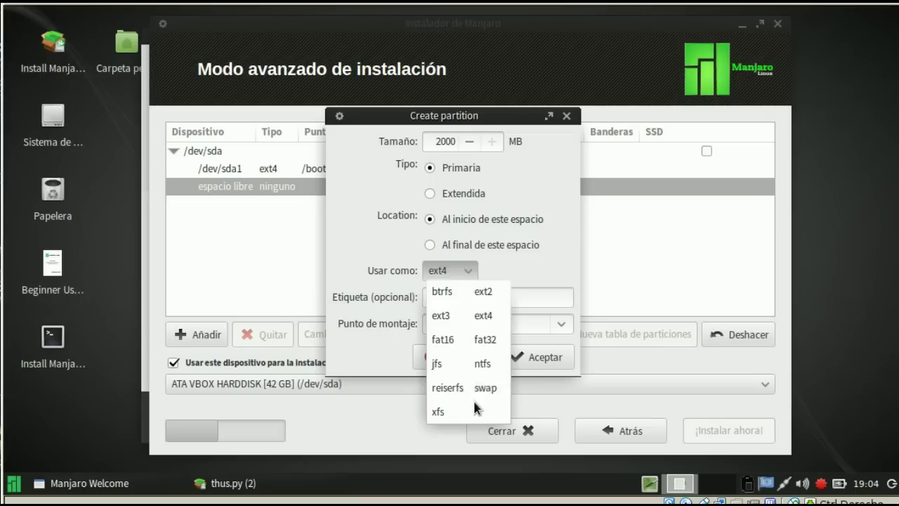
{"action": "left_click", "coordinate": [484, 388]}
{"action": "left_click", "coordinate": [467, 298]}
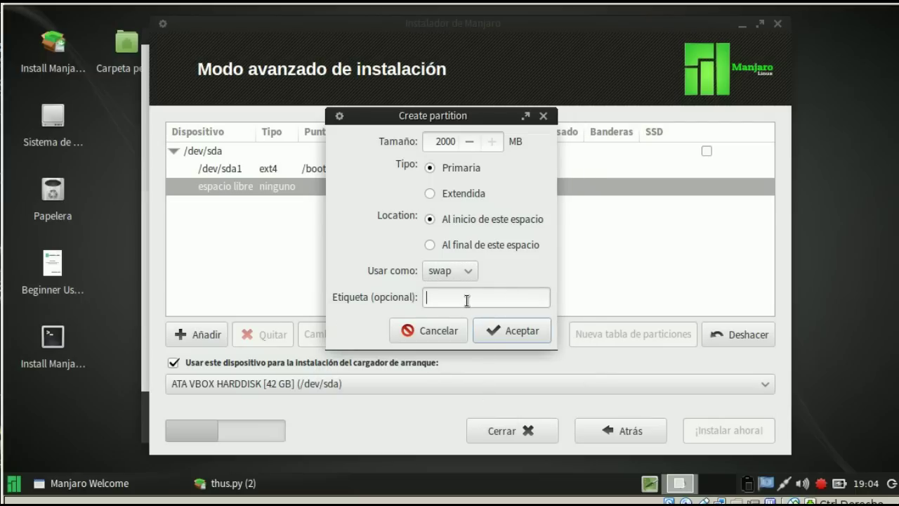
{"action": "type", "text": "Swap"}
{"action": "left_click", "coordinate": [532, 332]}
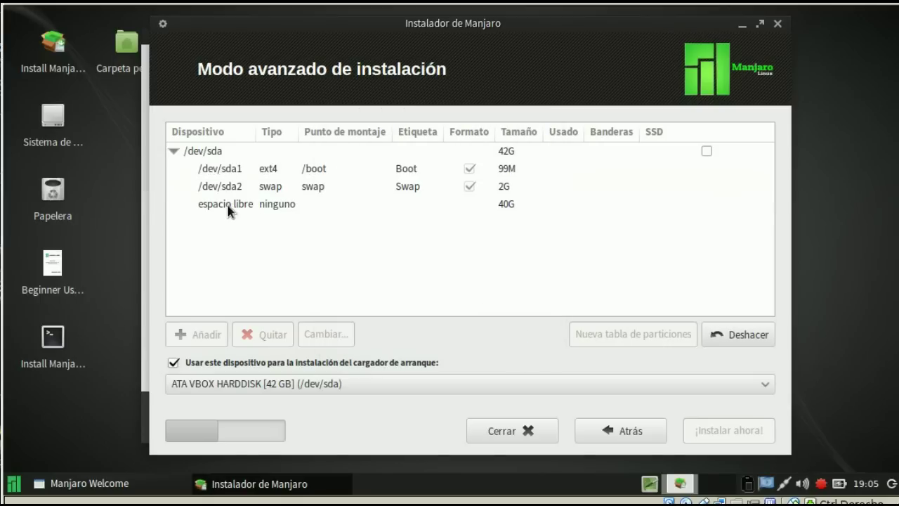
Add a 10000 MB primary ext4 partition in the free space, labelled Raiz and mounted at /.
{"action": "left_click", "coordinate": [228, 205]}
{"action": "left_click", "coordinate": [197, 334]}
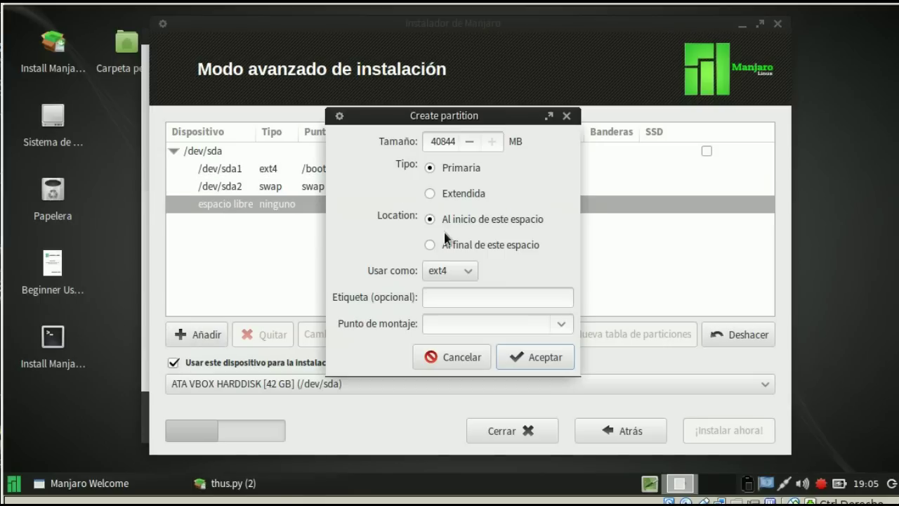
{"action": "left_click_drag", "start_coordinate": [429, 143], "coordinate": [457, 144]}
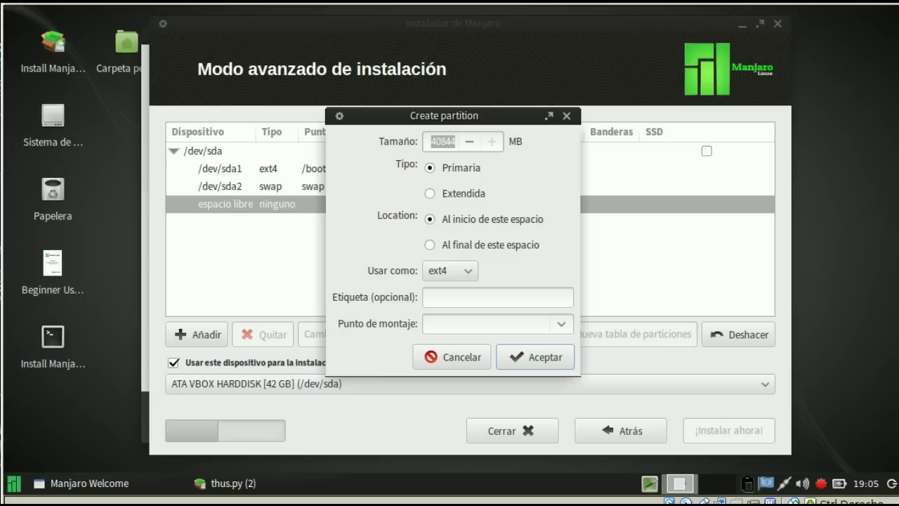
{"action": "type", "text": "10000"}
{"action": "left_click_drag", "start_coordinate": [437, 120], "coordinate": [450, 73]}
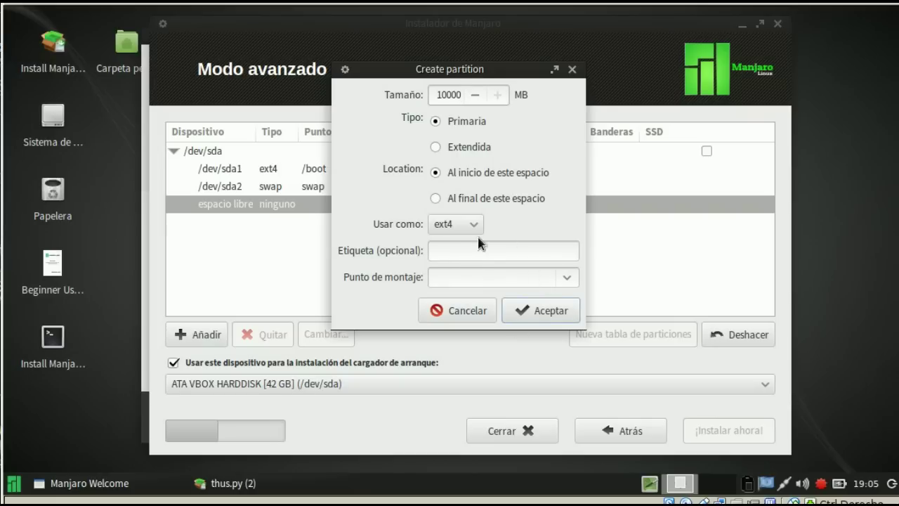
{"action": "left_click", "coordinate": [457, 251]}
{"action": "type", "text": "Raiz"}
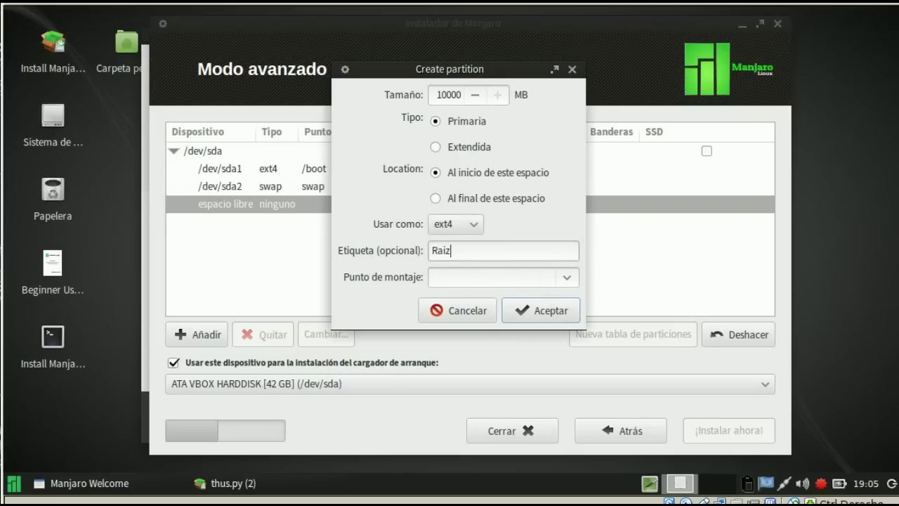
{"action": "left_click", "coordinate": [571, 276]}
{"action": "left_click", "coordinate": [495, 298]}
{"action": "left_click", "coordinate": [545, 311]}
Add a primary ext4 partition using all the remaining free space, labelled Home and mounted at /home.
{"action": "left_click", "coordinate": [263, 223]}
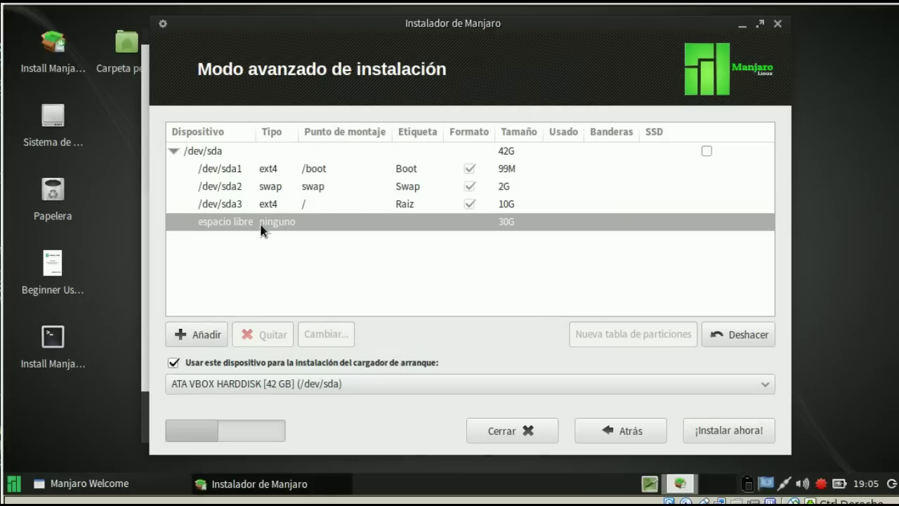
{"action": "left_click", "coordinate": [205, 336]}
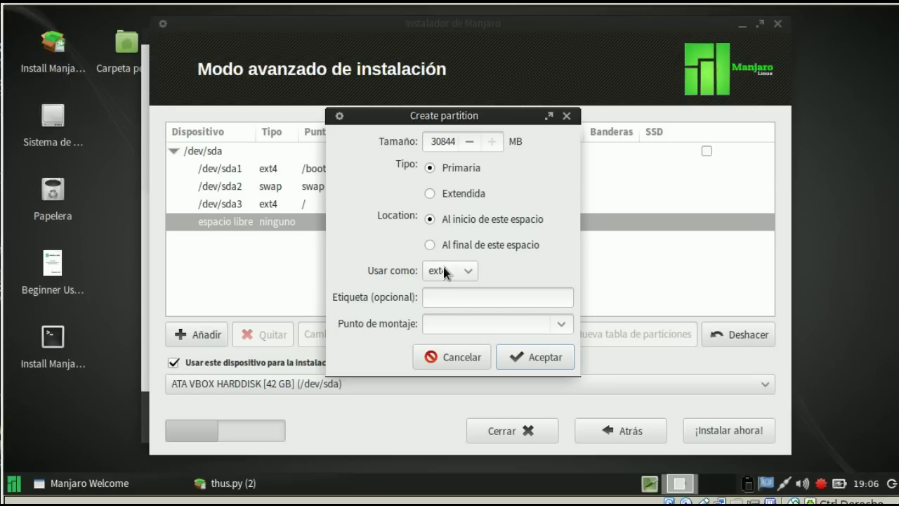
{"action": "left_click", "coordinate": [490, 299]}
{"action": "type", "text": "Home"}
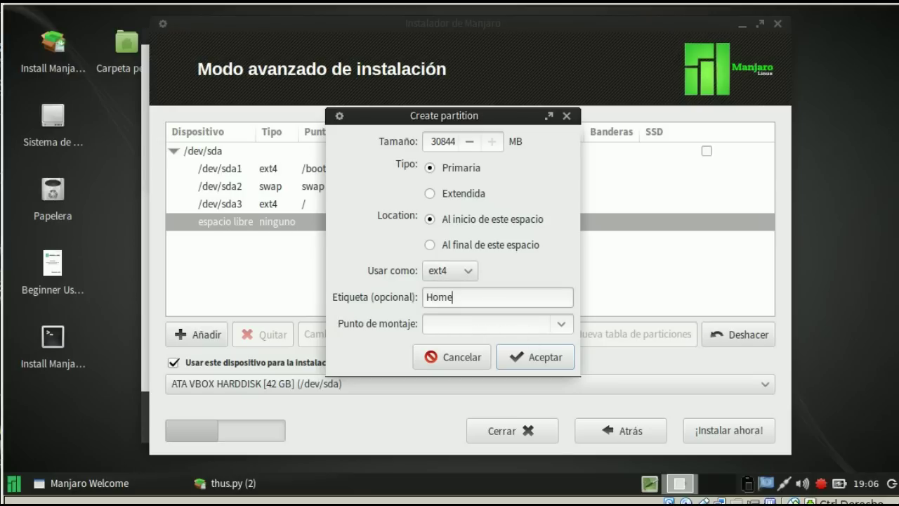
{"action": "left_click", "coordinate": [564, 326]}
{"action": "left_click", "coordinate": [520, 393]}
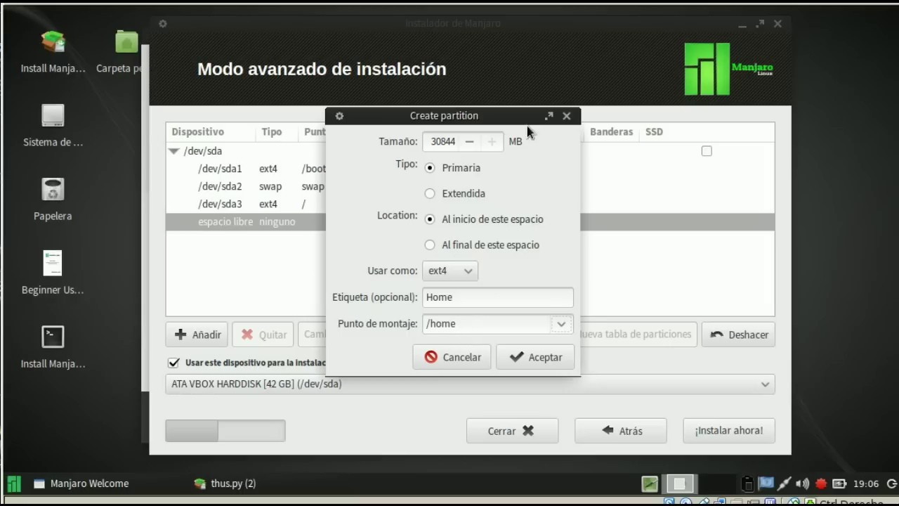
{"action": "left_click", "coordinate": [544, 358]}
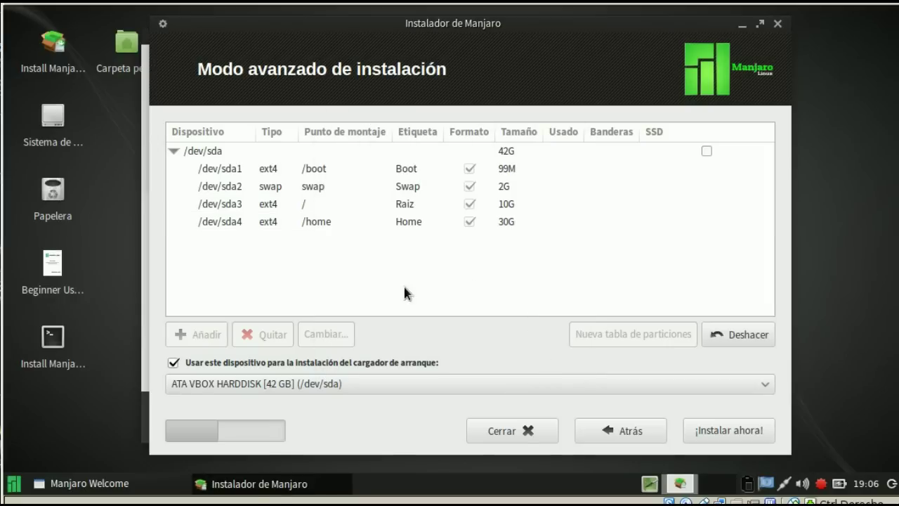
Start the installation, compare the listed partitioning actions with the partition table, and accept them.
{"action": "left_click", "coordinate": [325, 174]}
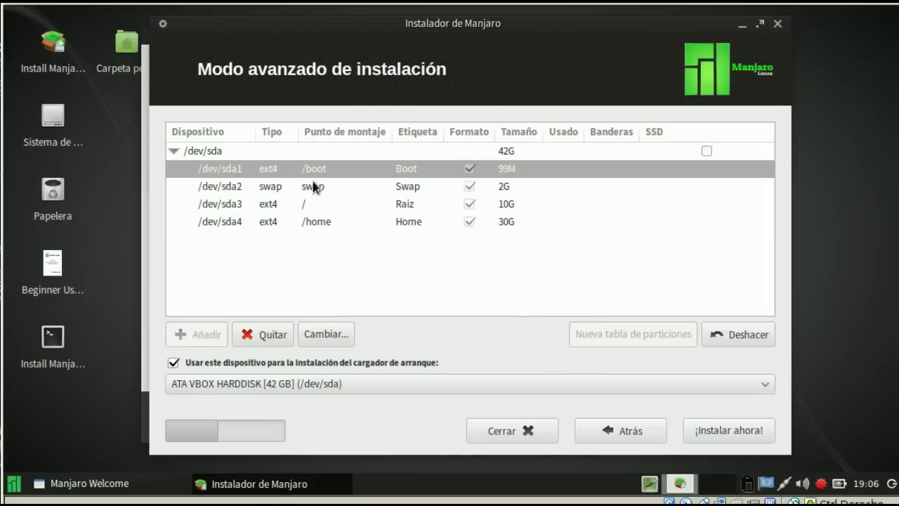
{"action": "left_click", "coordinate": [223, 151]}
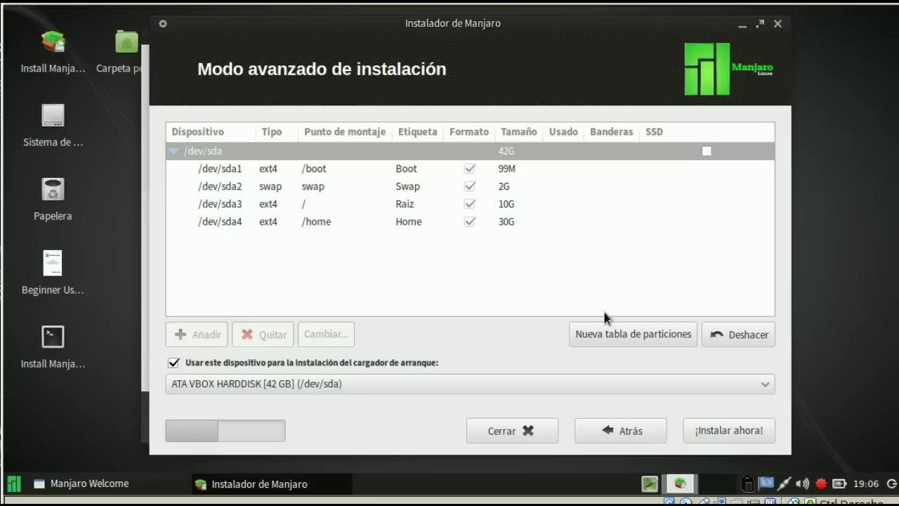
{"action": "left_click", "coordinate": [752, 436]}
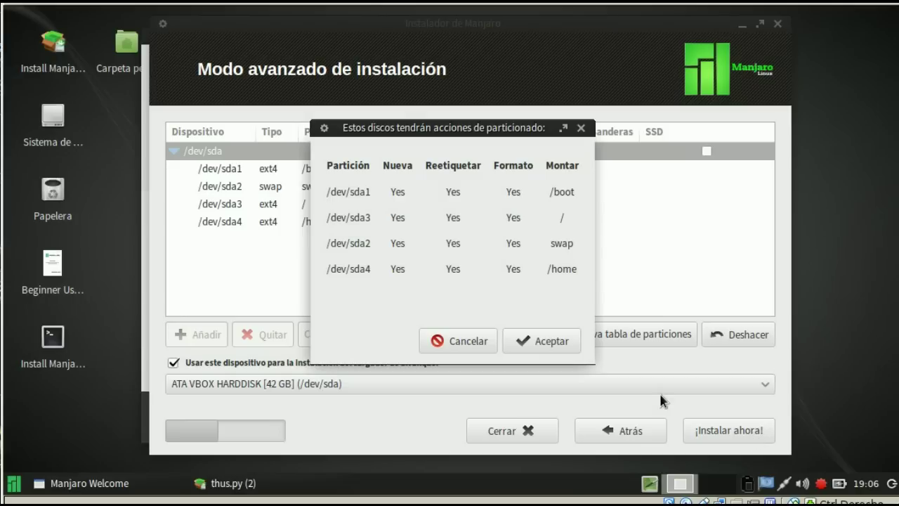
{"action": "left_click_drag", "start_coordinate": [480, 128], "coordinate": [496, 94]}
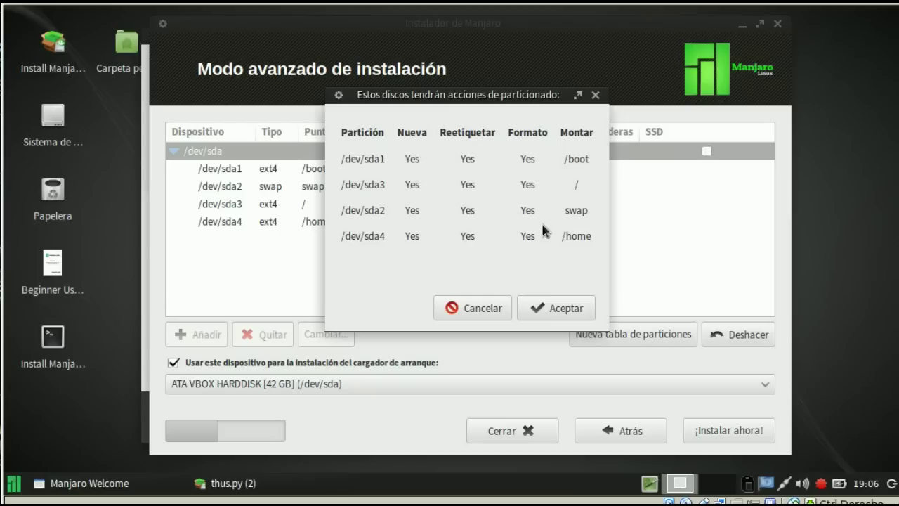
{"action": "left_click_drag", "start_coordinate": [523, 92], "coordinate": [589, 106]}
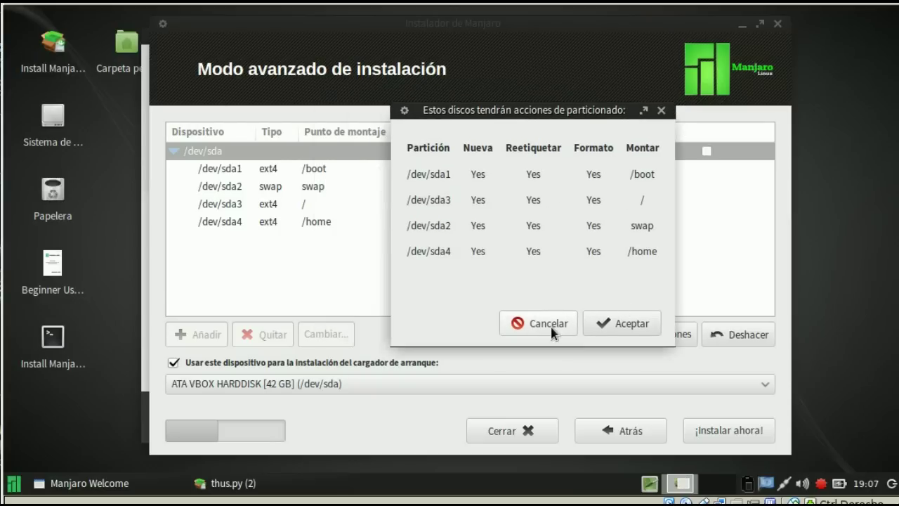
{"action": "left_click_drag", "start_coordinate": [555, 111], "coordinate": [737, 64]}
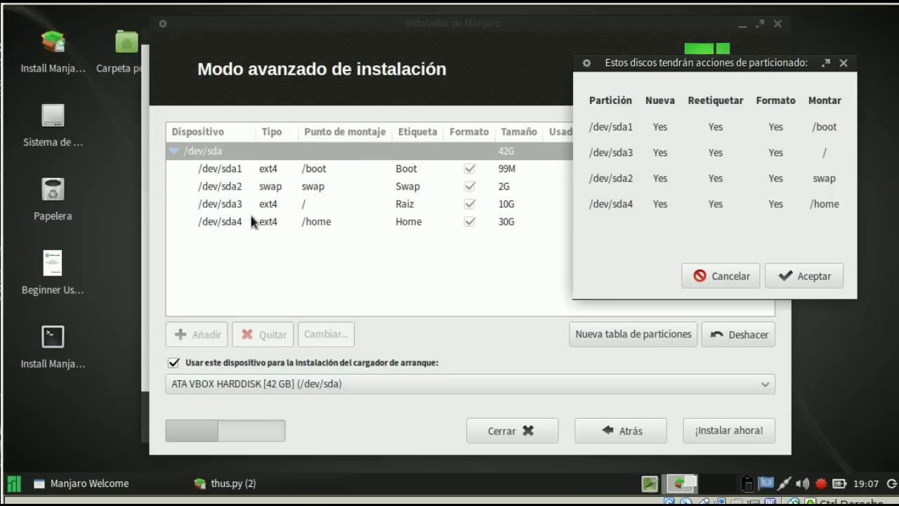
{"action": "left_click_drag", "start_coordinate": [743, 76], "coordinate": [699, 87]}
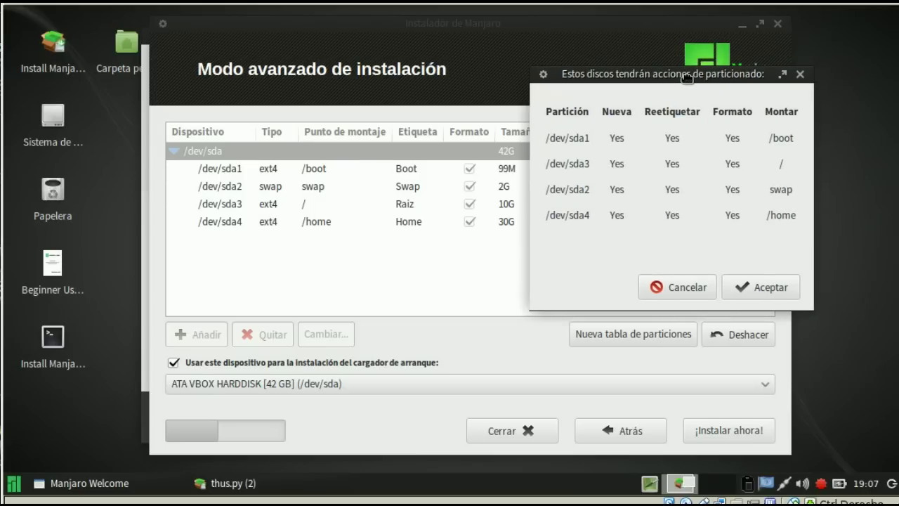
{"action": "left_click", "coordinate": [780, 290]}
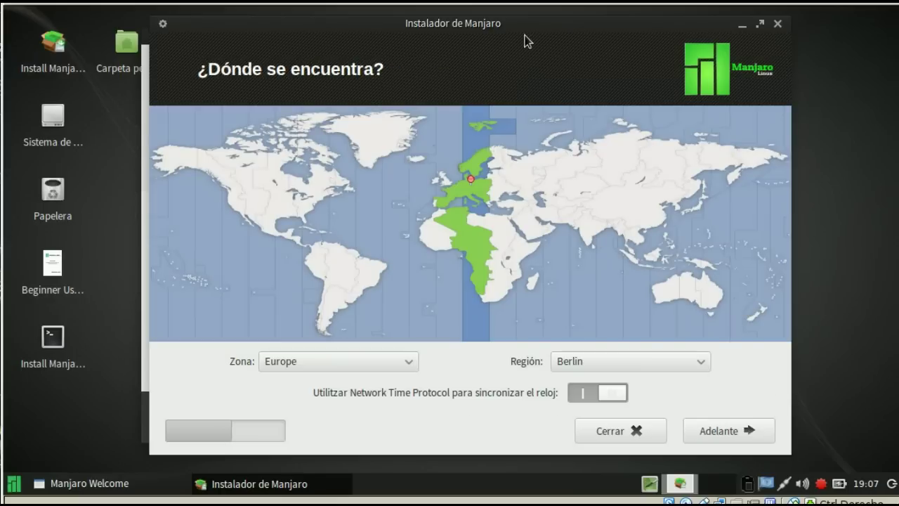
Set the time zone to America, Mexico_City on the map and continue to the keyboard layout selection.
{"action": "left_click_drag", "start_coordinate": [517, 32], "coordinate": [532, 32]}
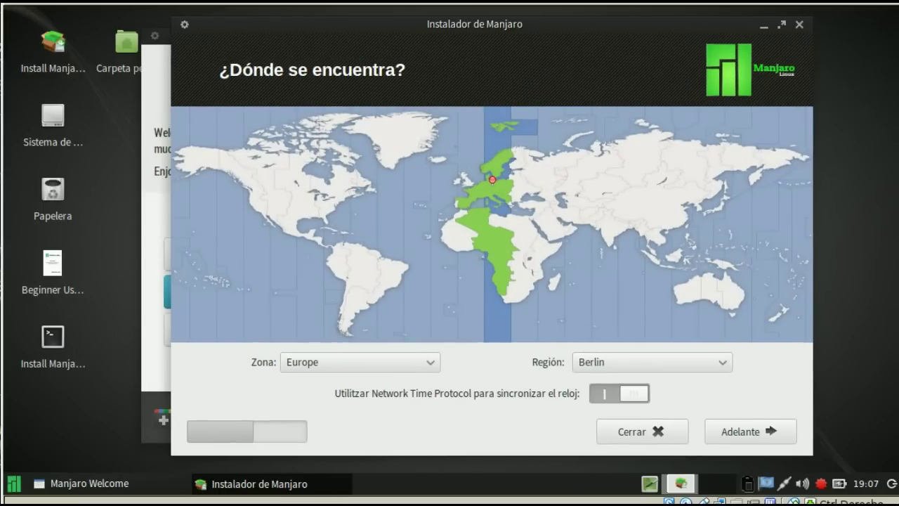
{"action": "left_click", "coordinate": [293, 225]}
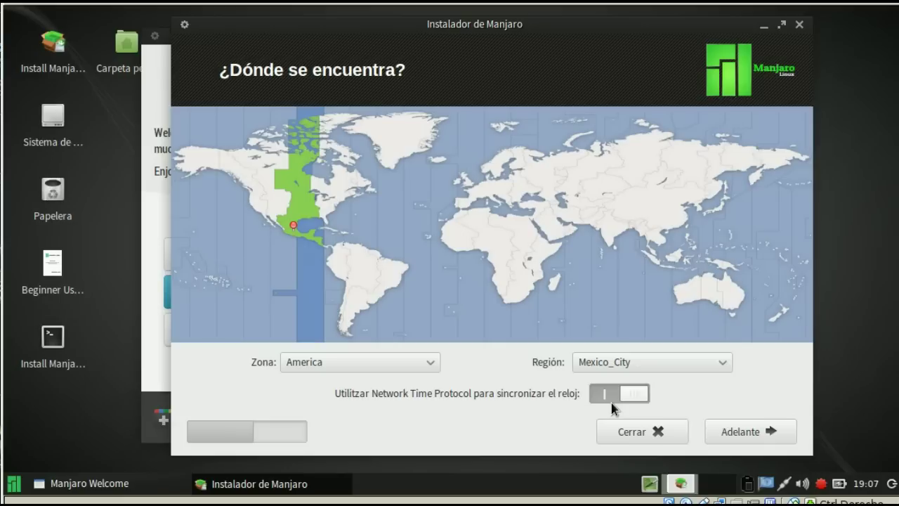
{"action": "left_click", "coordinate": [779, 431]}
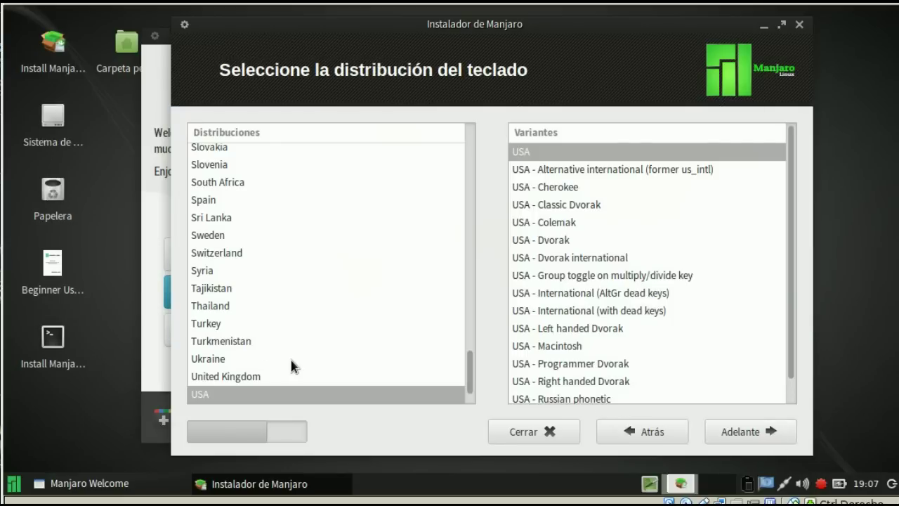
Select the Latin American keyboard layout with its default variant and continue to the user account page.
{"action": "left_click", "coordinate": [234, 394]}
{"action": "type", "text": "la"}
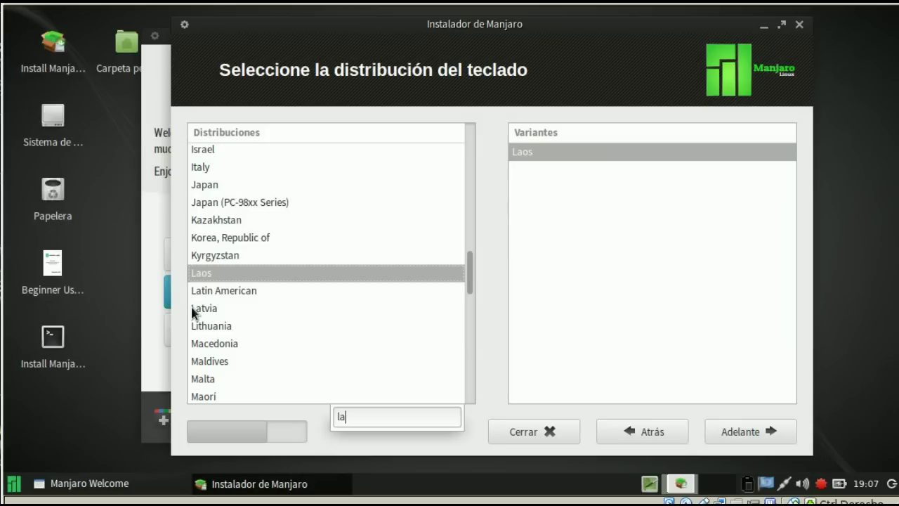
{"action": "left_click", "coordinate": [225, 290]}
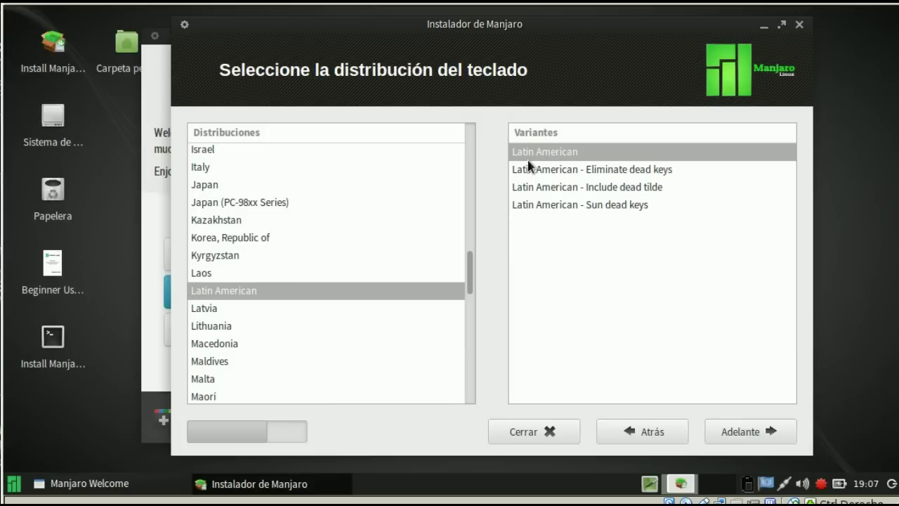
{"action": "left_click", "coordinate": [759, 435]}
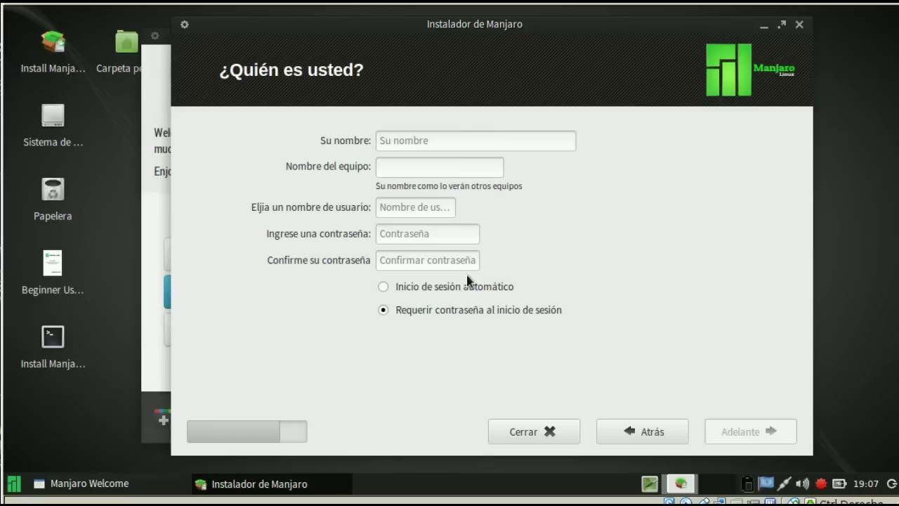
Fill in the user's name, set the computer name to Manjaro-GNU, and enter the login user name.
{"action": "left_click", "coordinate": [436, 140]}
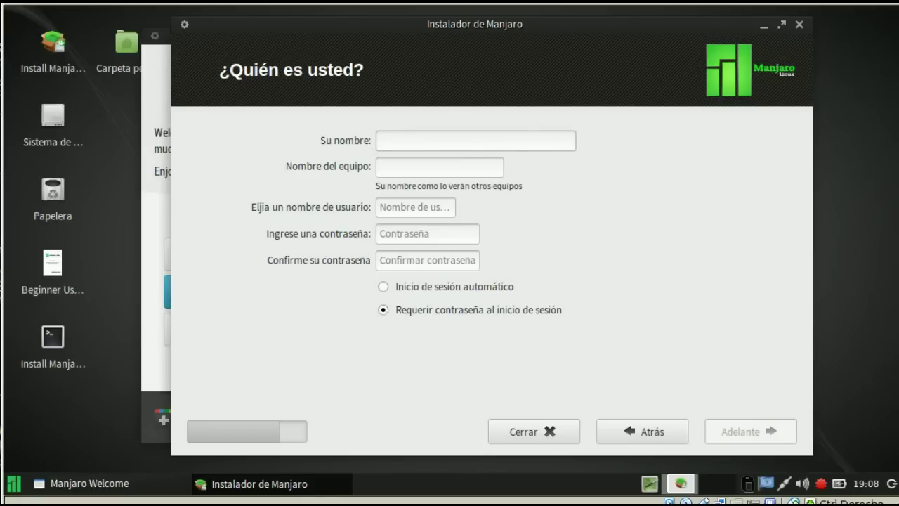
{"action": "type", "text": "Tuxman"}
{"action": "key", "text": "Tab"}
{"action": "type", "text": "Manjaro-"}
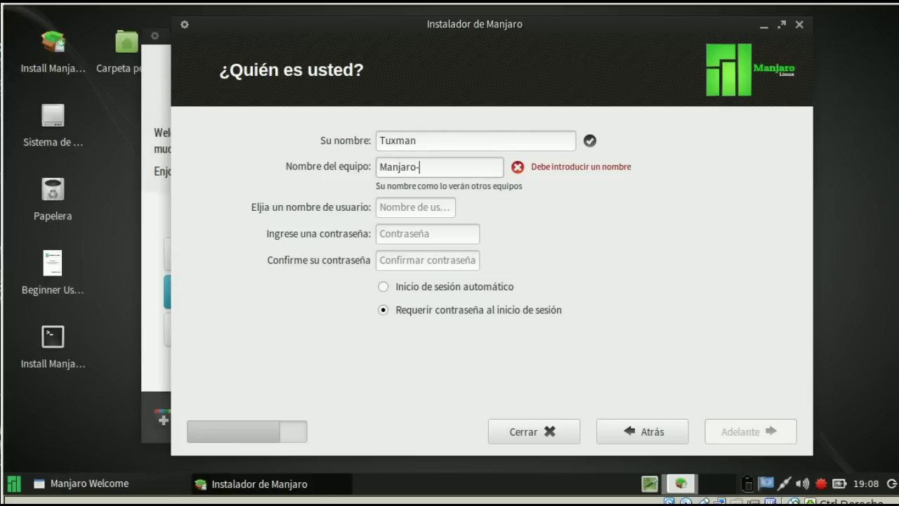
{"action": "type", "text": "GNU"}
{"action": "key", "text": "Tab"}
{"action": "type", "text": "tuxm"}
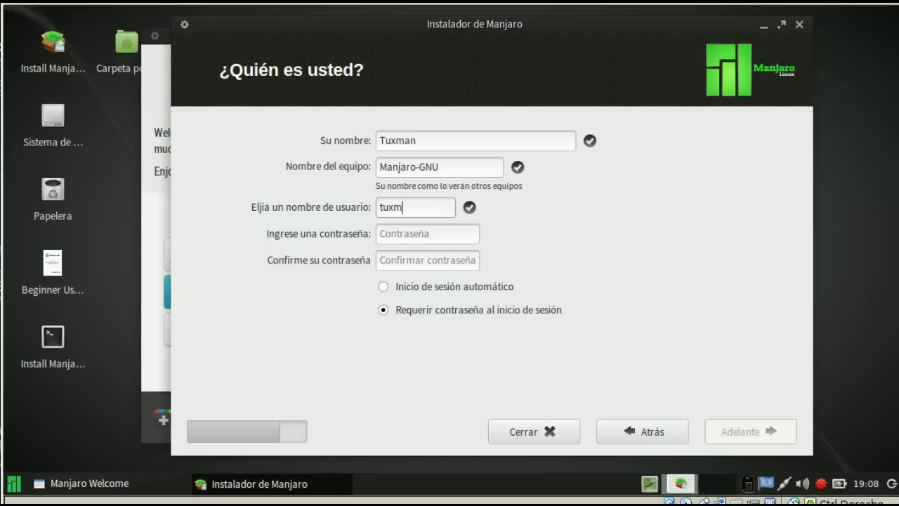
{"action": "type", "text": "an"}
Enter and confirm the account password, keep the password required at login, and continue with the installation.
{"action": "key", "text": "Tab"}
{"action": "type", "text": "******"}
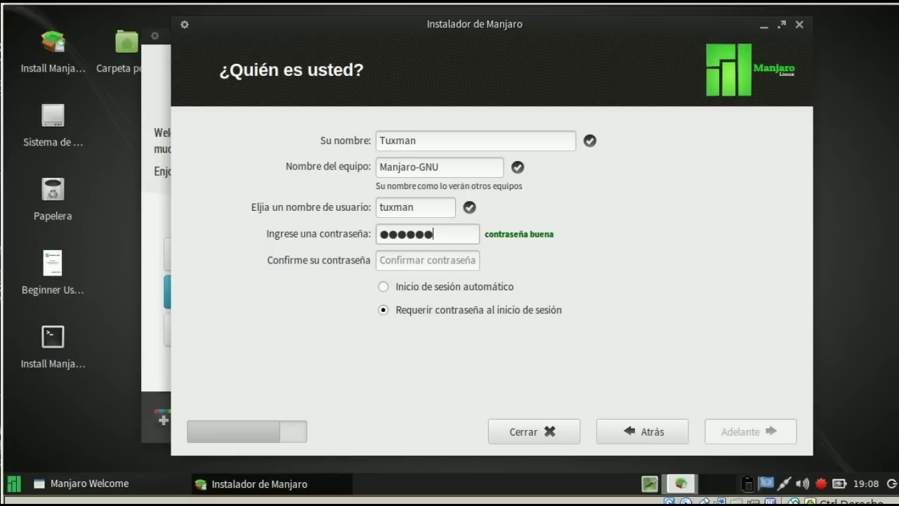
{"action": "type", "text": "**"}
{"action": "key", "text": "Tab"}
{"action": "type", "text": "*******"}
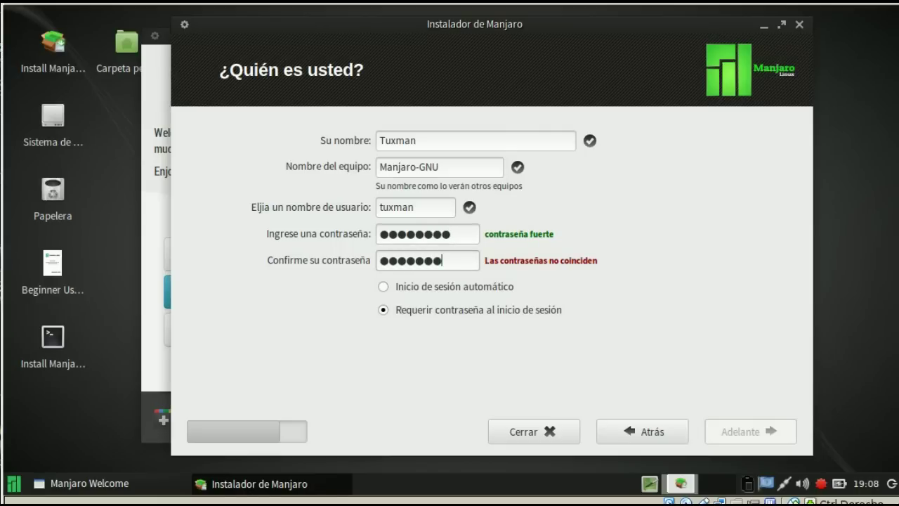
{"action": "type", "text": "*"}
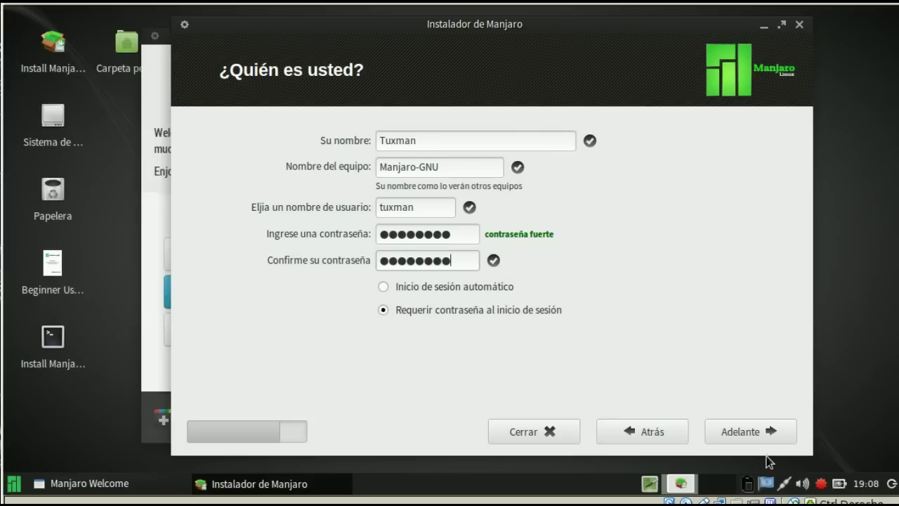
{"action": "left_click", "coordinate": [748, 436]}
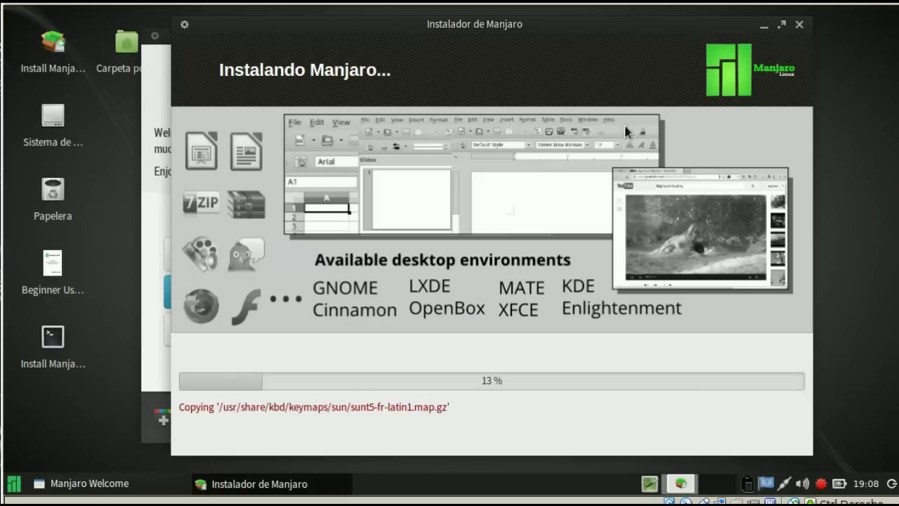
{"action": "left_click_drag", "start_coordinate": [573, 34], "coordinate": [519, 33]}
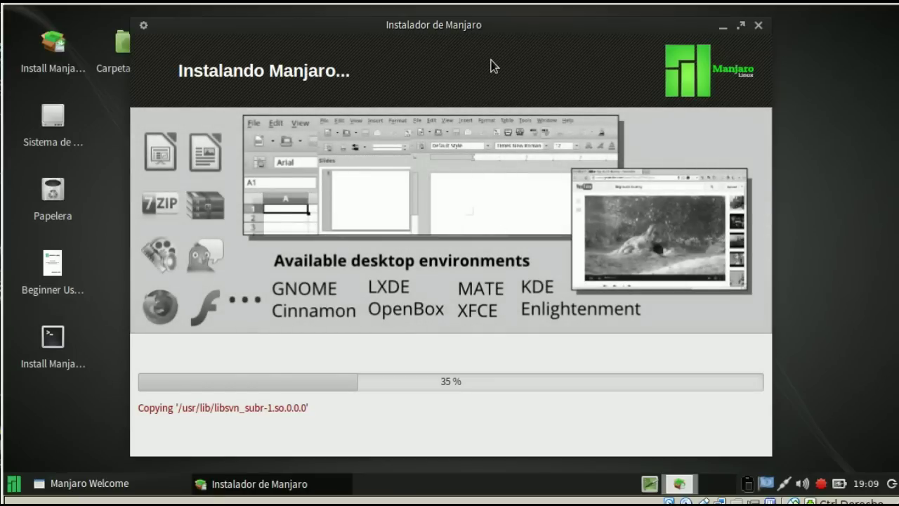
{"action": "left_click_drag", "start_coordinate": [508, 27], "coordinate": [577, 43]}
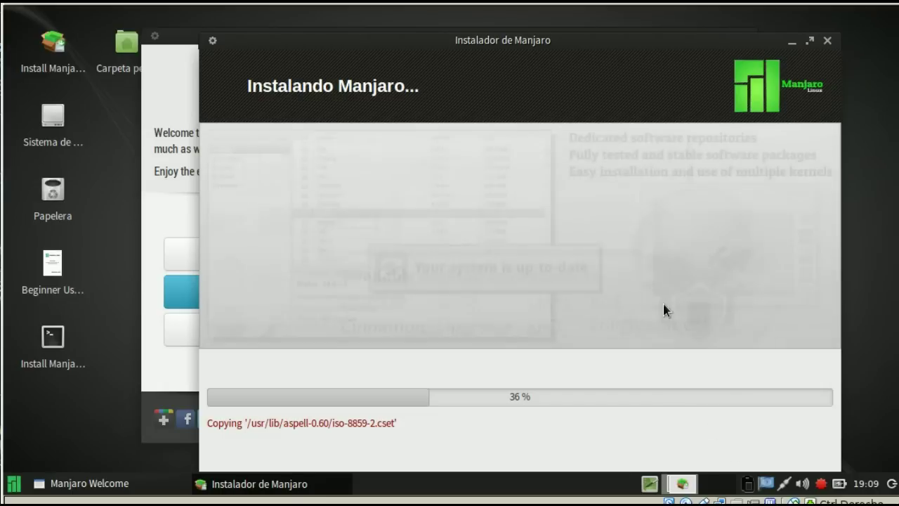
{"action": "left_click_drag", "start_coordinate": [589, 43], "coordinate": [563, 43]}
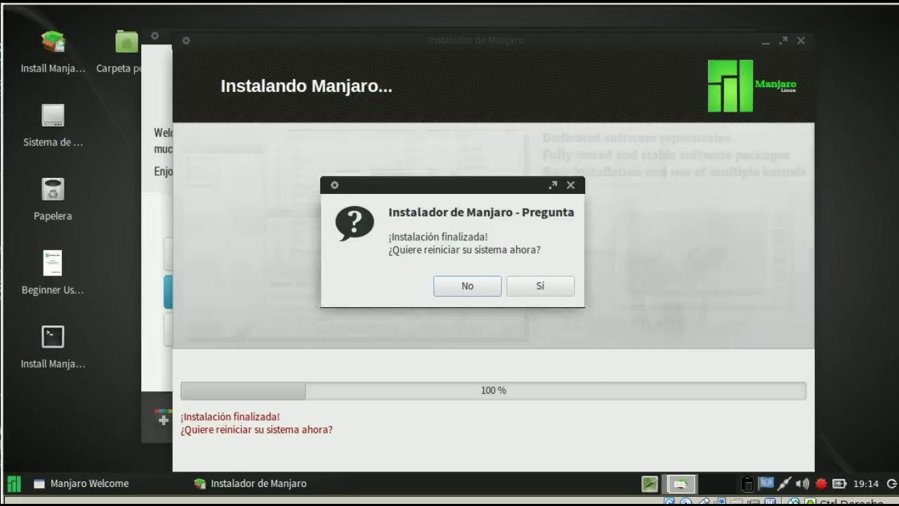
Accept restarting the system after the finished installation and move the virtual machine window clear of the desktop edge.
{"action": "left_click", "coordinate": [555, 291]}
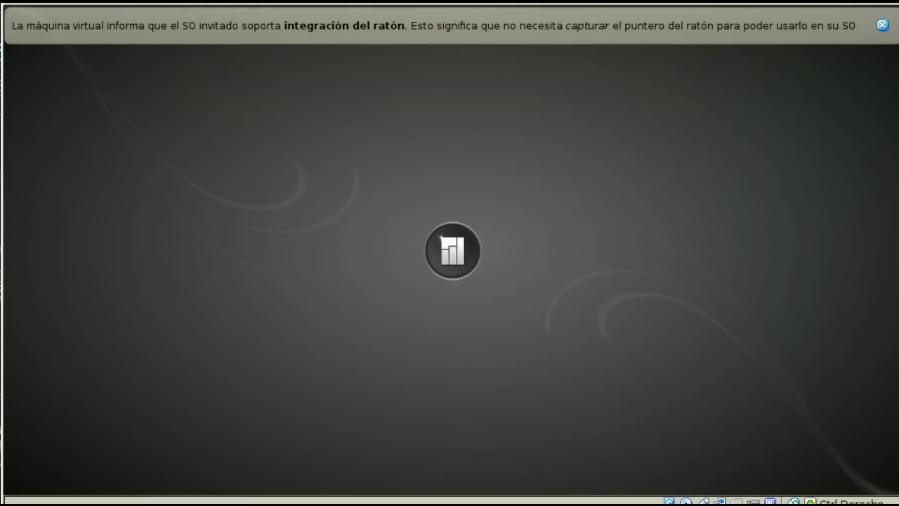
{"action": "left_click", "coordinate": [882, 25]}
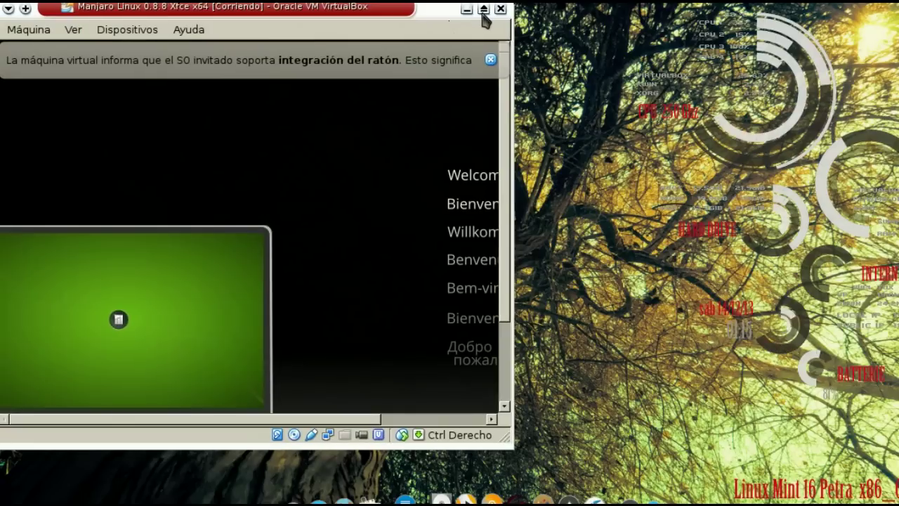
{"action": "left_click_drag", "start_coordinate": [383, 13], "coordinate": [467, 13]}
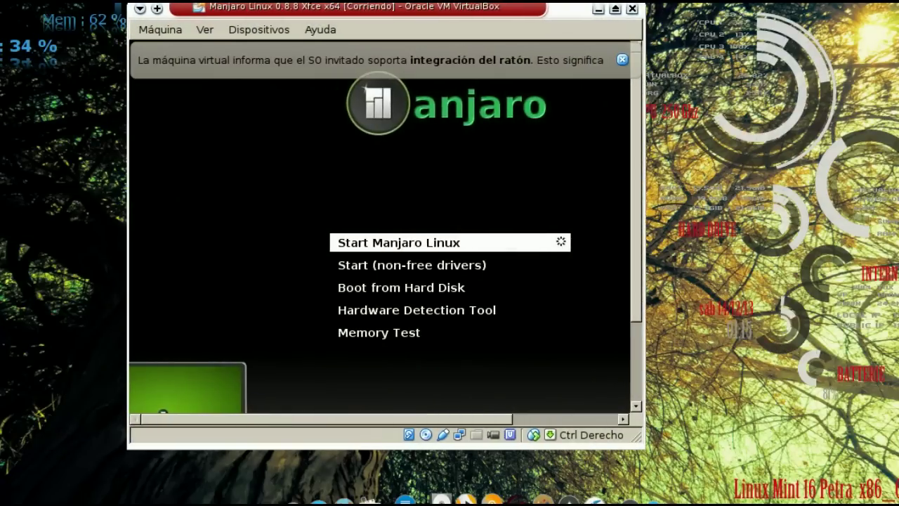
Choose Boot from Hard Disk in the Manjaro boot menu and start the installed system.
{"action": "key", "text": "Down"}
{"action": "key", "text": "Down"}
{"action": "key", "text": "Down"}
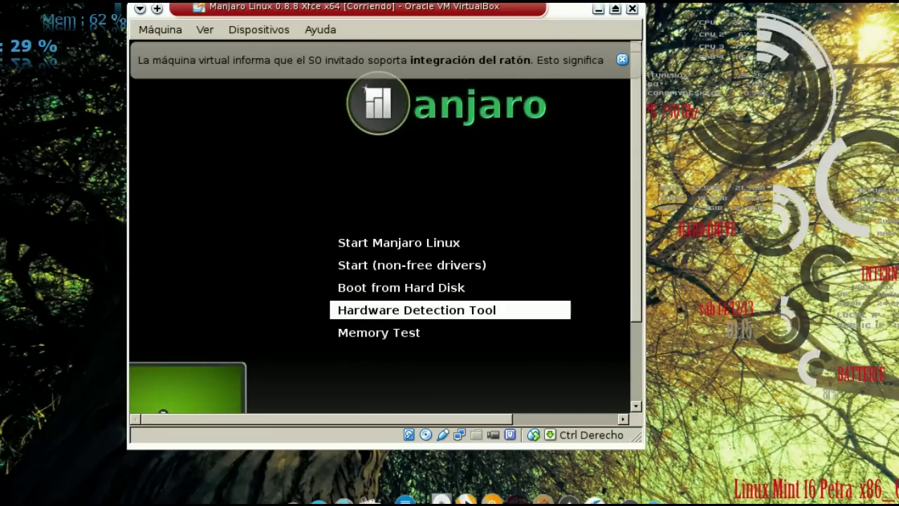
{"action": "key", "text": "Up"}
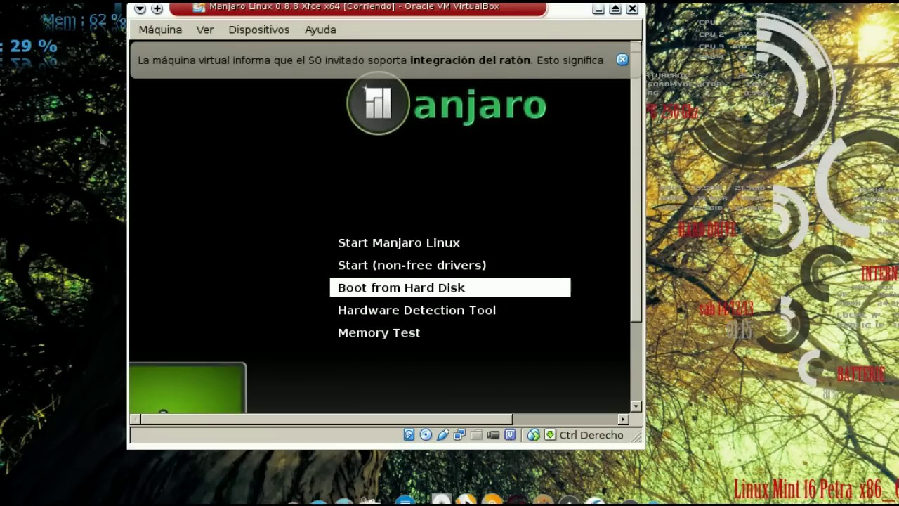
{"action": "left_click", "coordinate": [161, 31]}
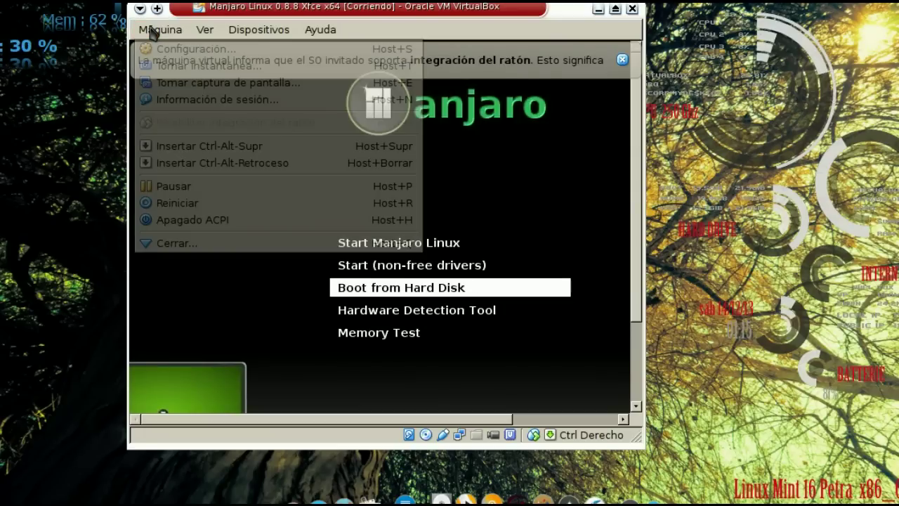
{"action": "key", "text": "Return"}
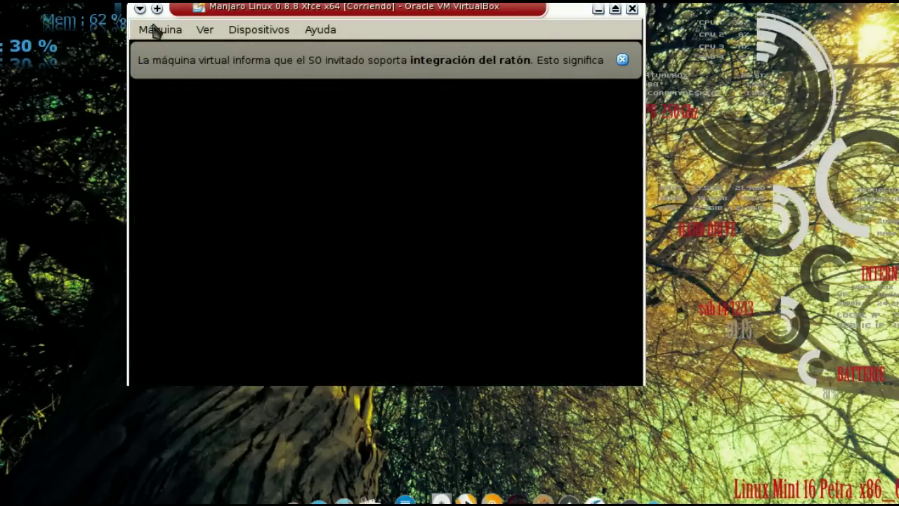
Enlarge the virtual machine window to fill the screen and dismiss the mouse integration message.
{"action": "left_click_drag", "start_coordinate": [575, 10], "coordinate": [448, 21]}
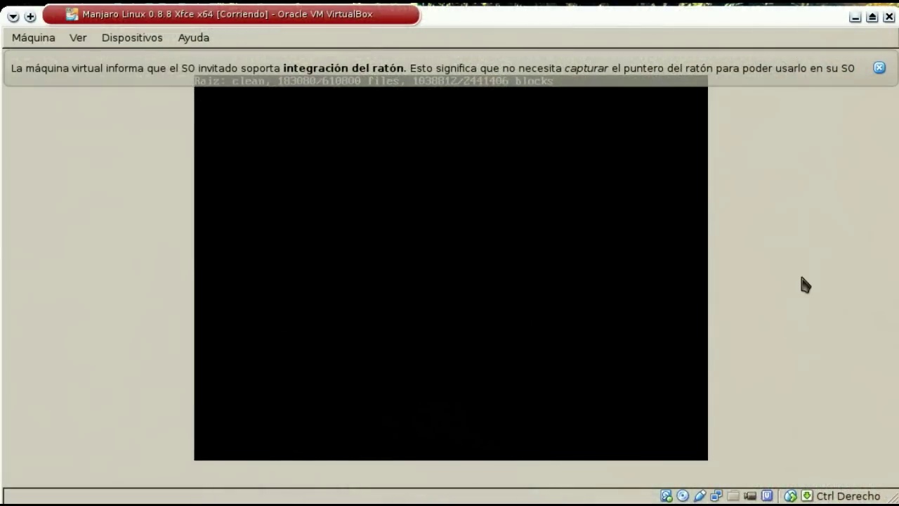
{"action": "left_click", "coordinate": [881, 66]}
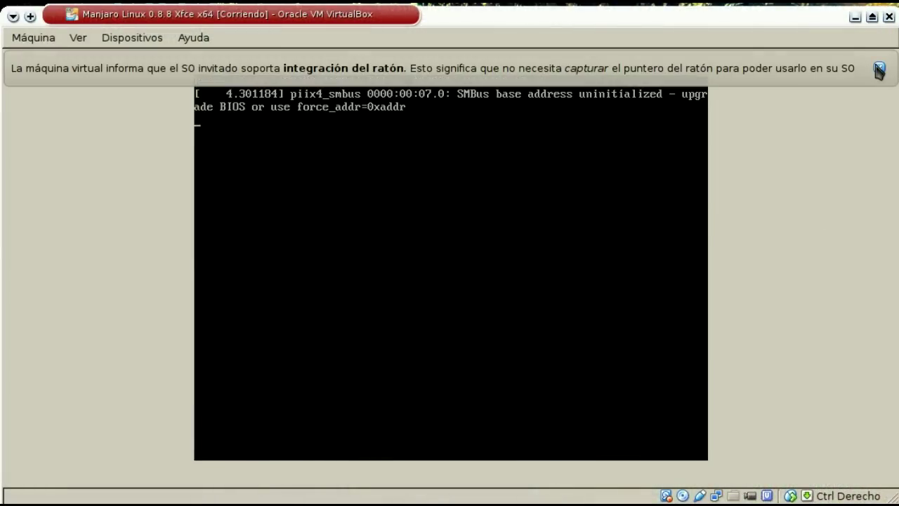
{"action": "left_click", "coordinate": [878, 67]}
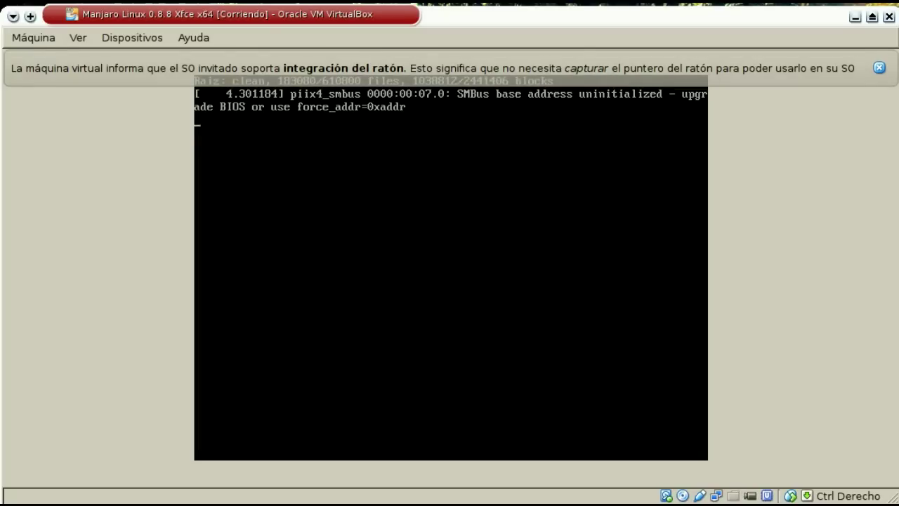
{"action": "left_click", "coordinate": [879, 68]}
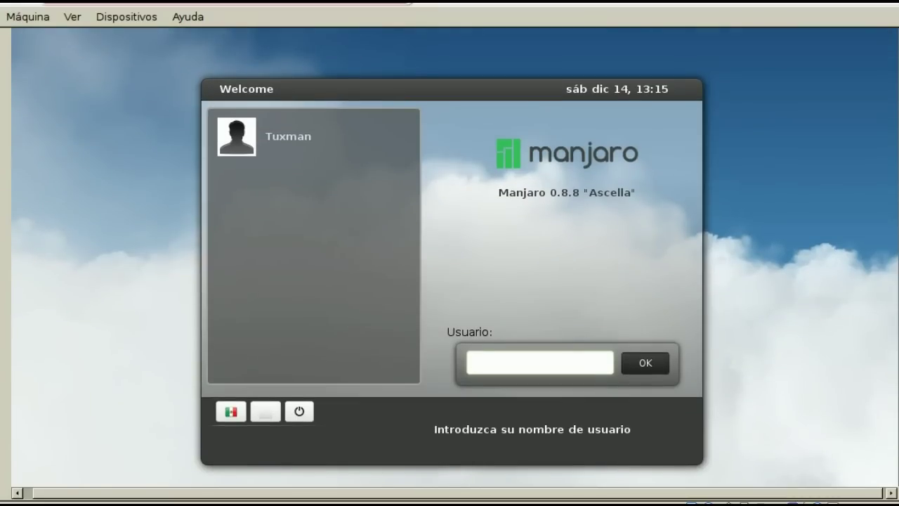
Try to log in to the new system with the account's user name and password.
{"action": "type", "text": "tuxman"}
{"action": "key", "text": "Return"}
{"action": "type", "text": "•"}
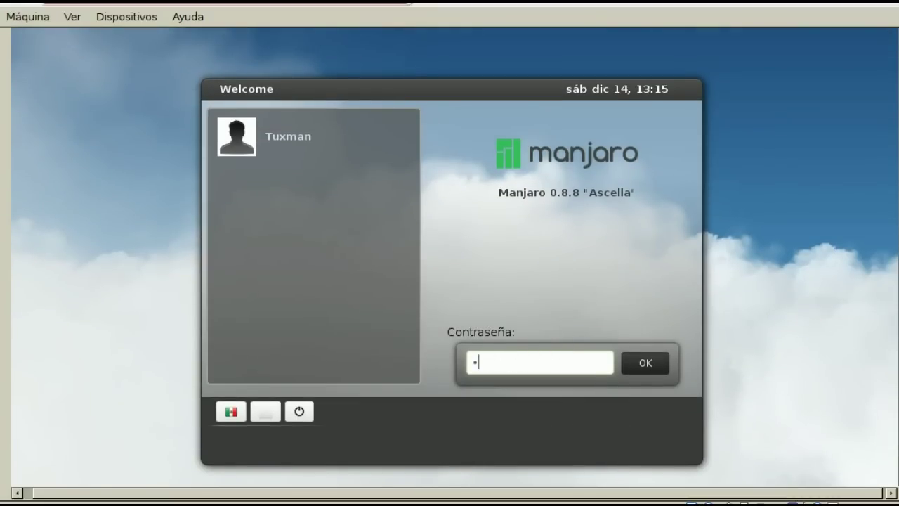
{"action": "type", "text": "•••"}
{"action": "key", "text": "Return"}
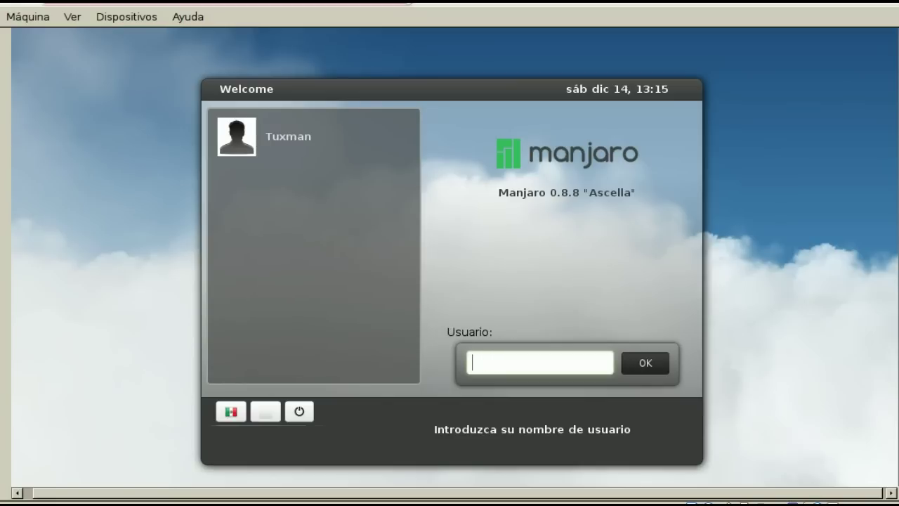
Log in to the Manjaro desktop by entering the user name and the full account password again.
{"action": "type", "text": "tuxman"}
{"action": "key", "text": "Return"}
{"action": "type", "text": "••••••••"}
{"action": "key", "text": "Return"}
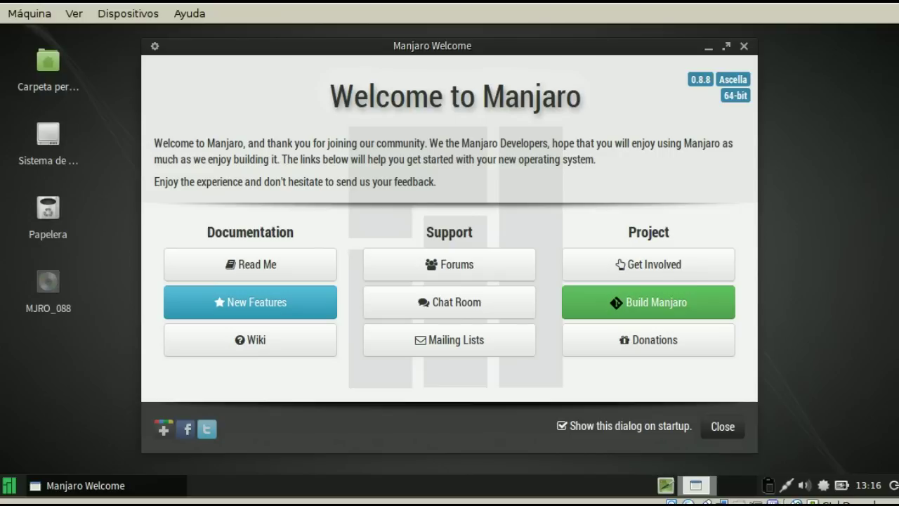
Close the Manjaro Welcome window, open the terminal emulator, and move it to the middle of the desktop.
{"action": "left_click", "coordinate": [743, 46]}
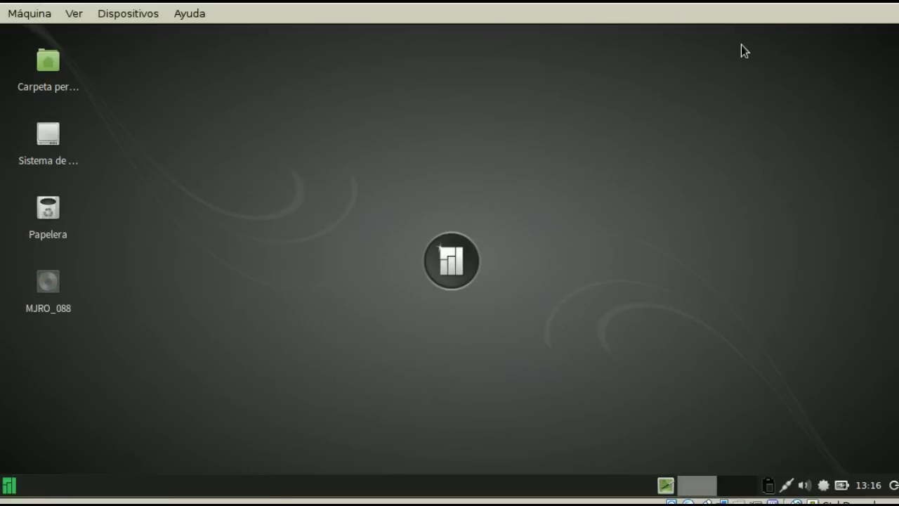
{"action": "left_click", "coordinate": [9, 486]}
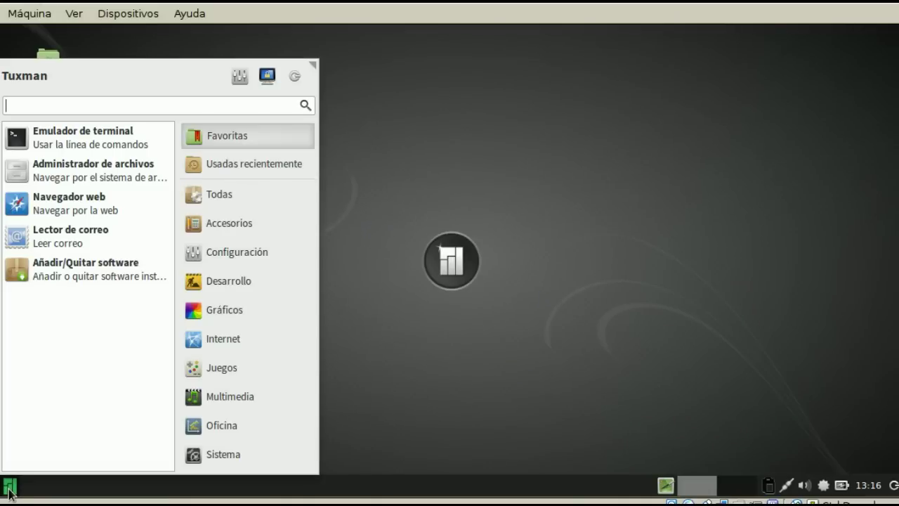
{"action": "left_click", "coordinate": [94, 144]}
{"action": "left_click_drag", "start_coordinate": [369, 39], "coordinate": [524, 50]}
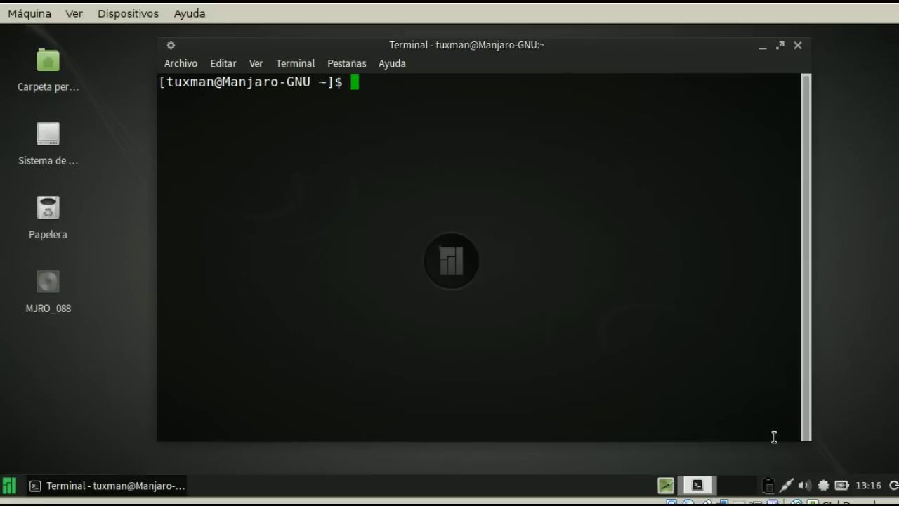
Write the full system update command sudo pacman -Syu at the prompt and dismiss the update notification.
{"action": "type", "text": "sudo pacman"}
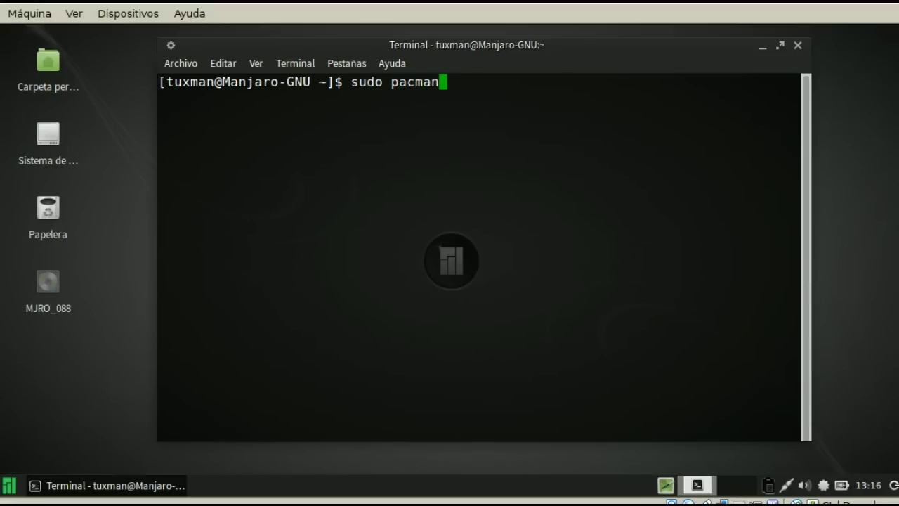
{"action": "type", "text": " -Syu"}
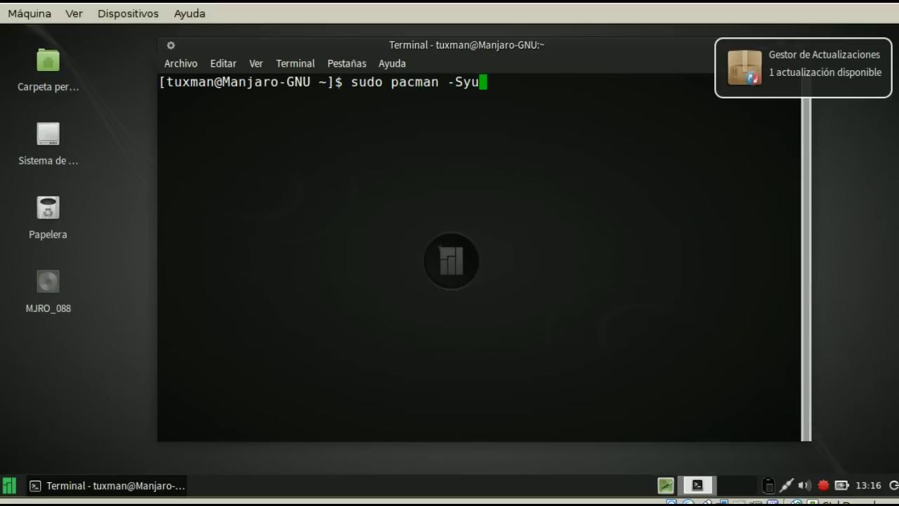
{"action": "left_click", "coordinate": [829, 74]}
{"action": "key", "text": "Left"}
{"action": "key", "text": "Left"}
{"action": "key", "text": "Left"}
{"action": "key", "text": "Left"}
{"action": "key", "text": "Left"}
{"action": "key", "text": "Left"}
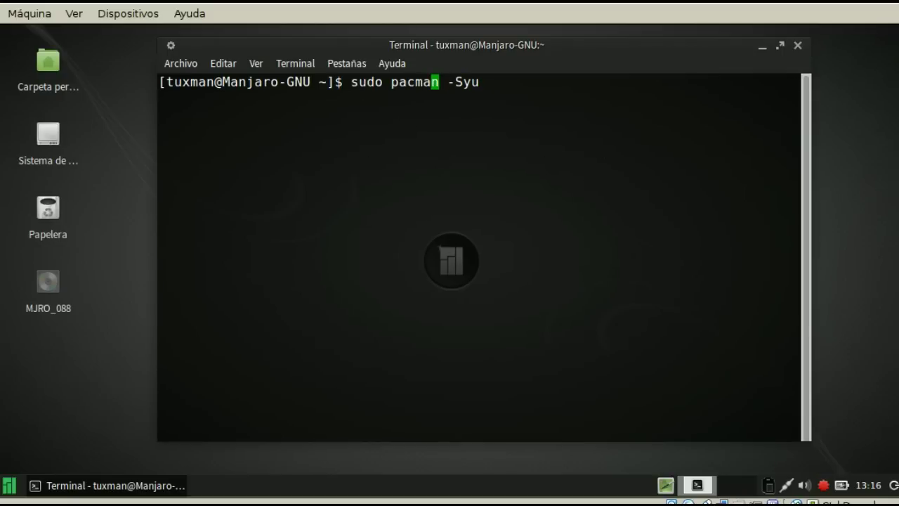
{"action": "key", "text": "Right"}
{"action": "key", "text": "Left"}
{"action": "key", "text": "Right"}
{"action": "key", "text": "Right"}
{"action": "key", "text": "Right"}
{"action": "key", "text": "Right"}
{"action": "key", "text": "Right"}
{"action": "key", "text": "Right"}
{"action": "key", "text": "Left"}
{"action": "key", "text": "Left"}
{"action": "key", "text": "Left"}
{"action": "key", "text": "Right"}
Run the system update command and authorise it with the account password.
{"action": "key", "text": "Return"}
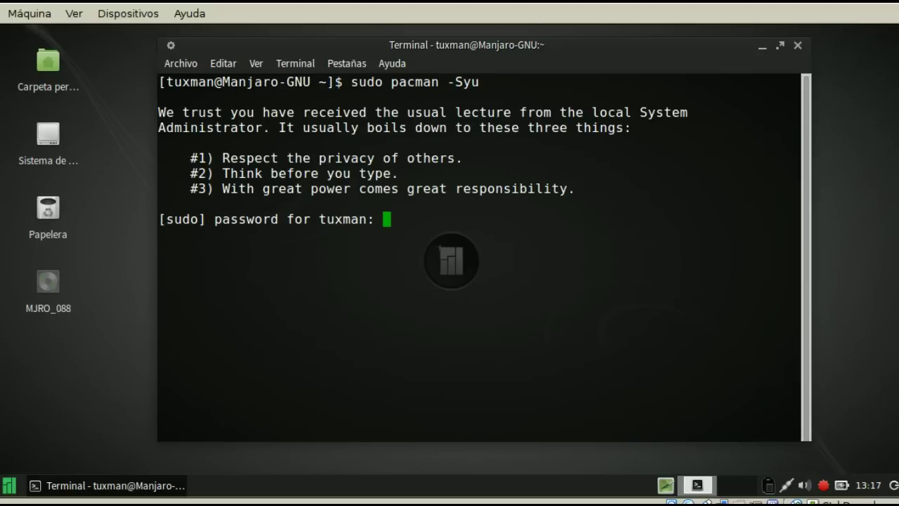
{"action": "key", "text": "Return"}
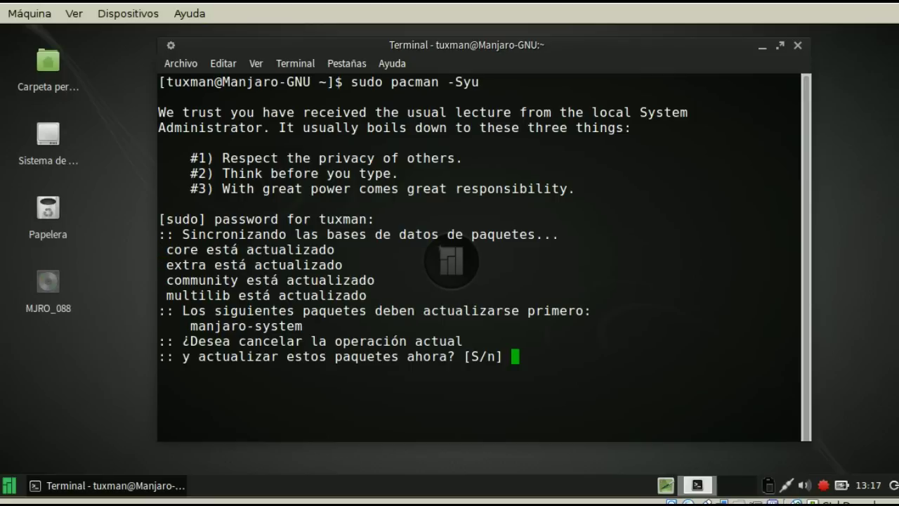
Agree to update the manjaro-system package first and continue with its installation.
{"action": "type", "text": "s"}
{"action": "key", "text": "Return"}
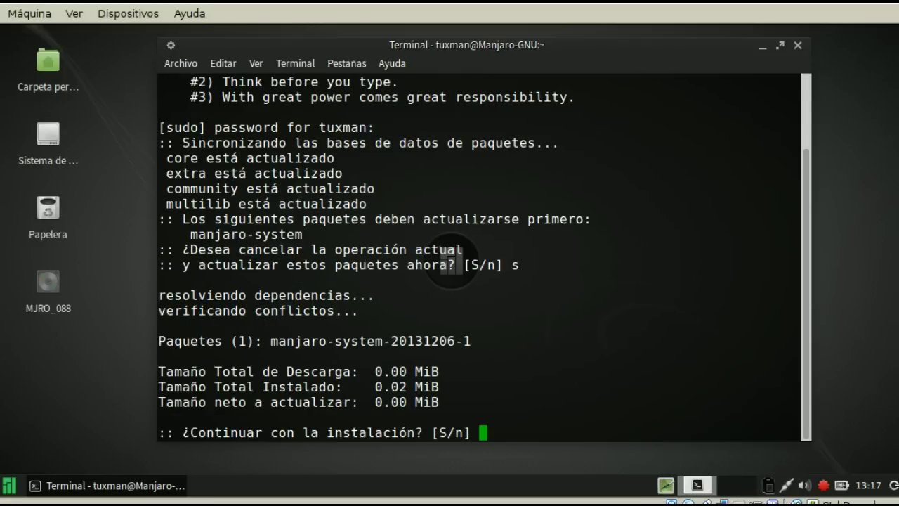
{"action": "type", "text": "s"}
{"action": "key", "text": "Return"}
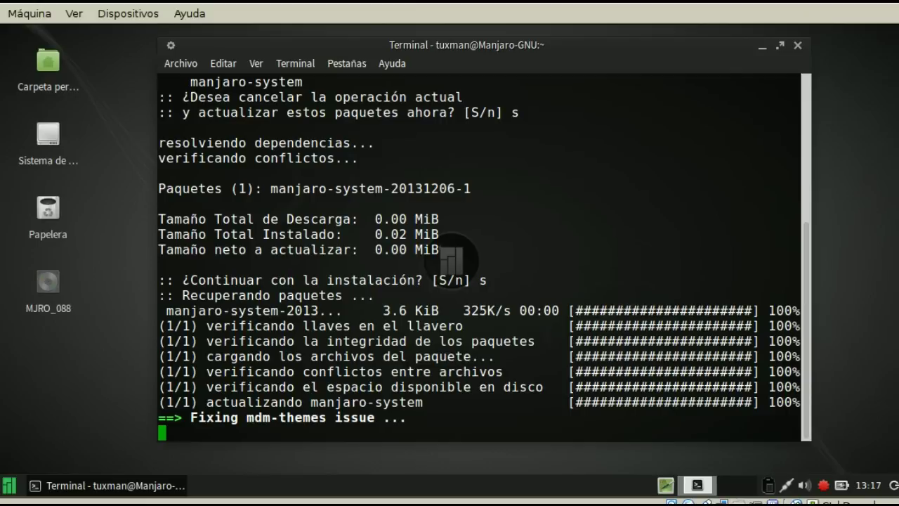
Open a second terminal tab and search the repositories for GNOME packages with pacman -Ss gnome.
{"action": "left_click", "coordinate": [196, 65]}
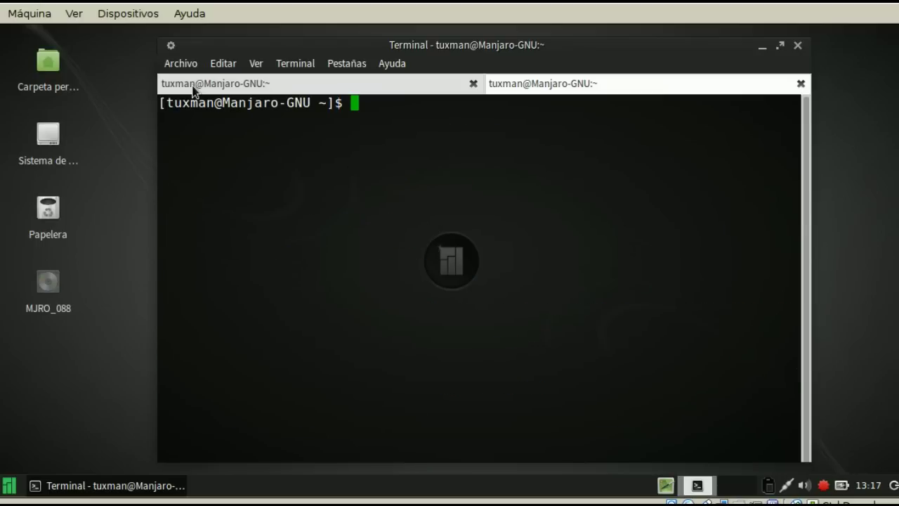
{"action": "type", "text": "pacman"}
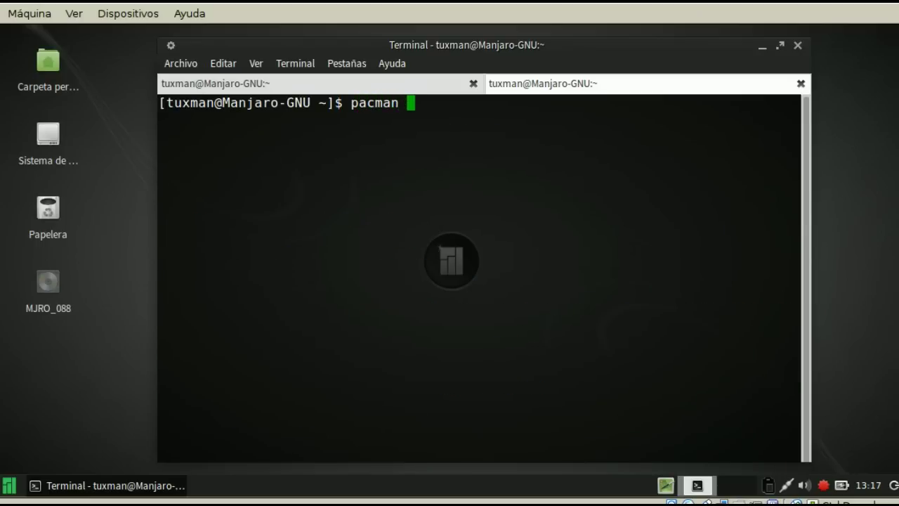
{"action": "type", "text": " -Ss gnome"}
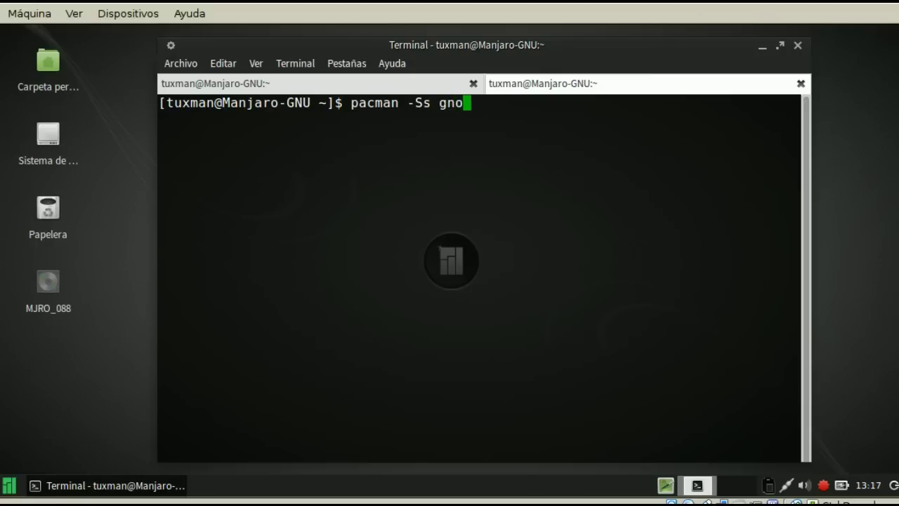
{"action": "key", "text": "Return"}
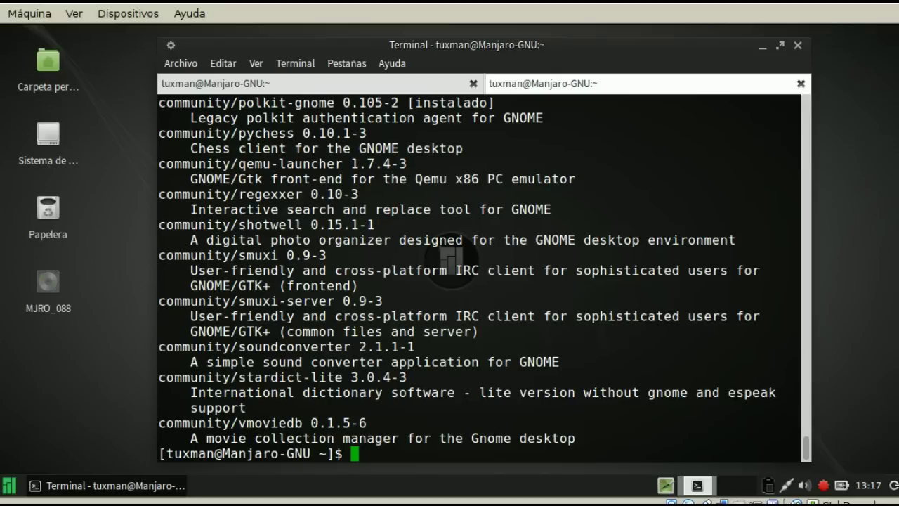
Recall the package search command and edit it into pacman -S gnome without running it.
{"action": "key", "text": "Up"}
{"action": "key", "text": "Left"}
{"action": "key", "text": "Left"}
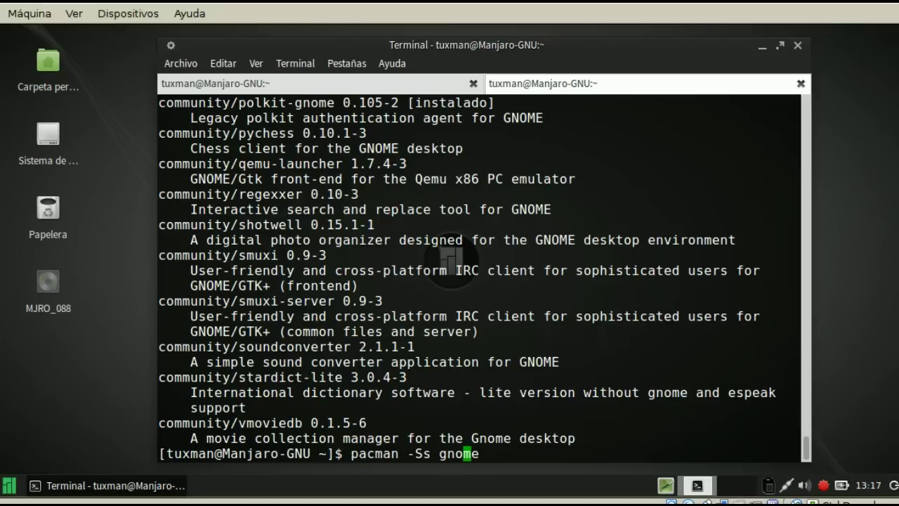
{"action": "key", "text": "Left"}
{"action": "key", "text": "Left"}
{"action": "key", "text": "Left"}
{"action": "key", "text": "Left"}
{"action": "key", "text": "Left"}
{"action": "key", "text": "Delete"}
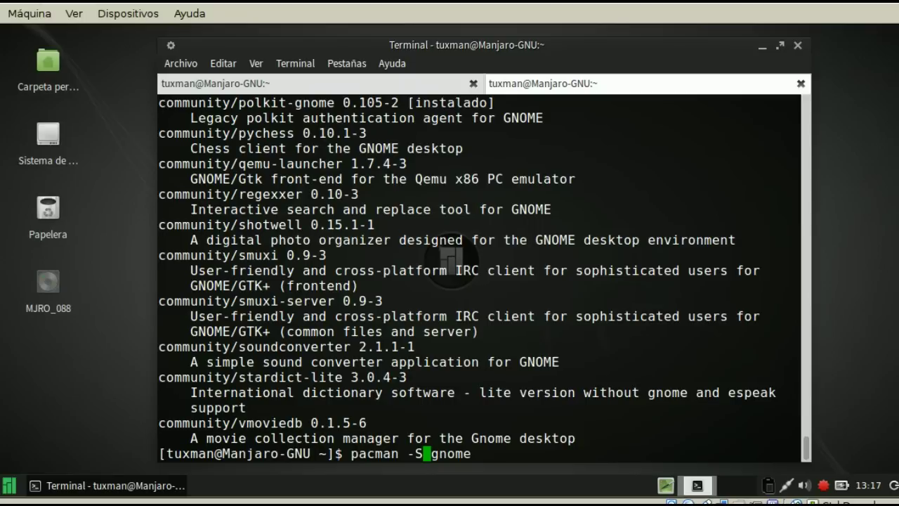
Clear the unexecuted GNOME installation command from the prompt.
{"action": "key", "text": "Right"}
{"action": "key", "text": "Right"}
{"action": "key", "text": "Right"}
{"action": "key", "text": "Right"}
{"action": "key", "text": "Right"}
{"action": "key", "text": "Right"}
{"action": "key", "text": "BackSpace"}
{"action": "key", "text": "BackSpace"}
{"action": "key", "text": "BackSpace"}
{"action": "key", "text": "BackSpace"}
{"action": "key", "text": "BackSpace"}
{"action": "key", "text": "BackSpace"}
{"action": "key", "text": "BackSpace"}
{"action": "key", "text": "BackSpace"}
{"action": "key", "text": "BackSpace"}
{"action": "key", "text": "BackSpace"}
{"action": "key", "text": "BackSpace"}
{"action": "key", "text": "BackSpace"}
{"action": "key", "text": "BackSpace"}
{"action": "key", "text": "BackSpace"}
{"action": "key", "text": "BackSpace"}
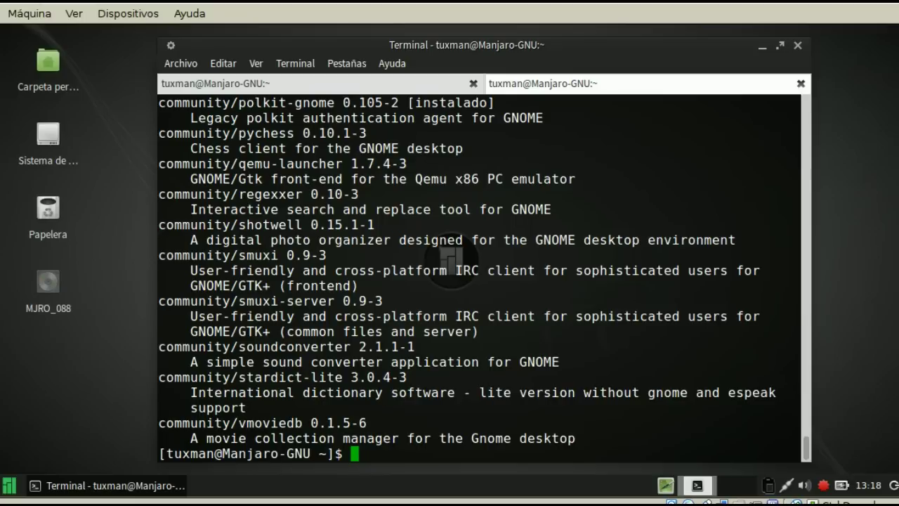
Search the repositories and the AUR for e17 packages with yaourt -Ss e17.
{"action": "type", "text": "yaourt"}
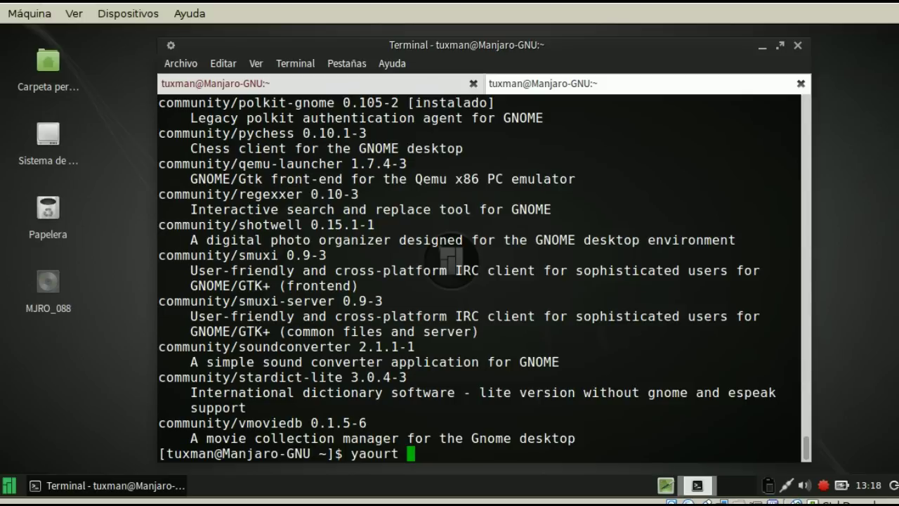
{"action": "type", "text": "-Ss gno"}
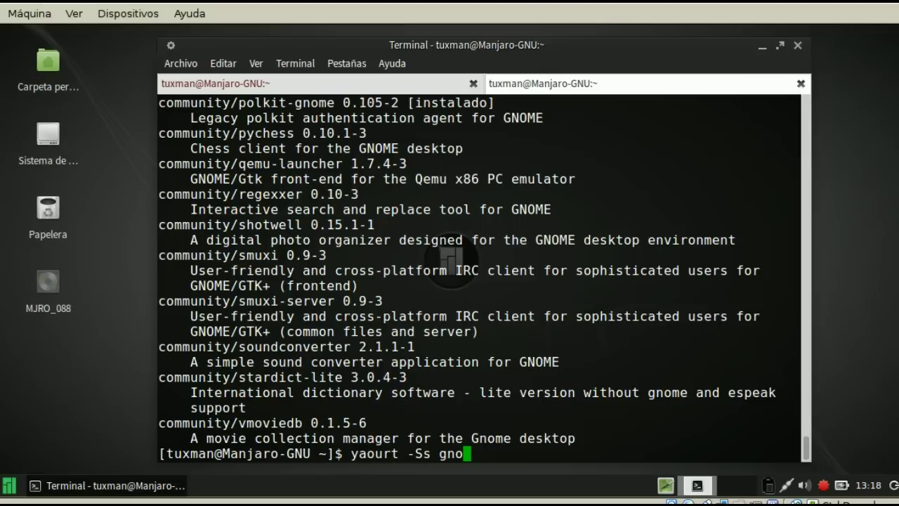
{"action": "key", "text": "BackSpace"}
{"action": "key", "text": "BackSpace"}
{"action": "key", "text": "BackSpace"}
{"action": "type", "text": "e17"}
{"action": "key", "text": "Return"}
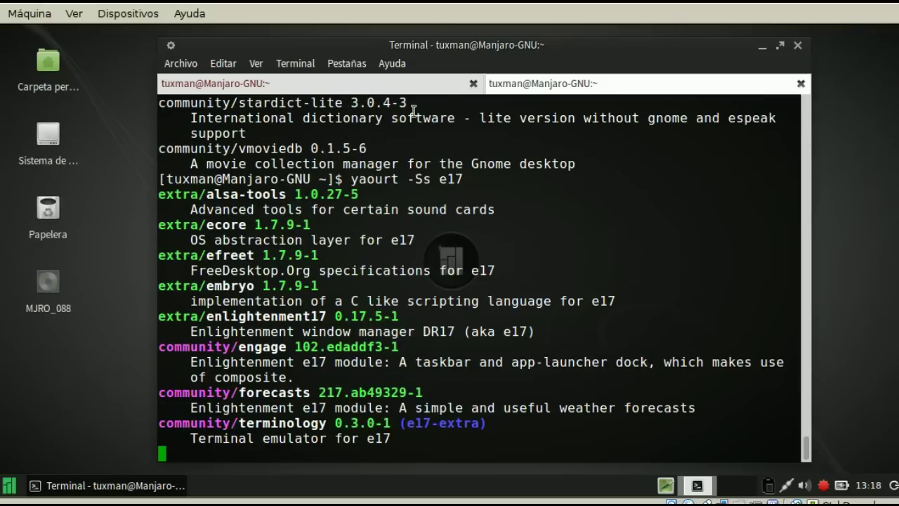
Check the manjaro-system update in the first terminal tab and return to the e17 search results.
{"action": "left_click", "coordinate": [329, 85]}
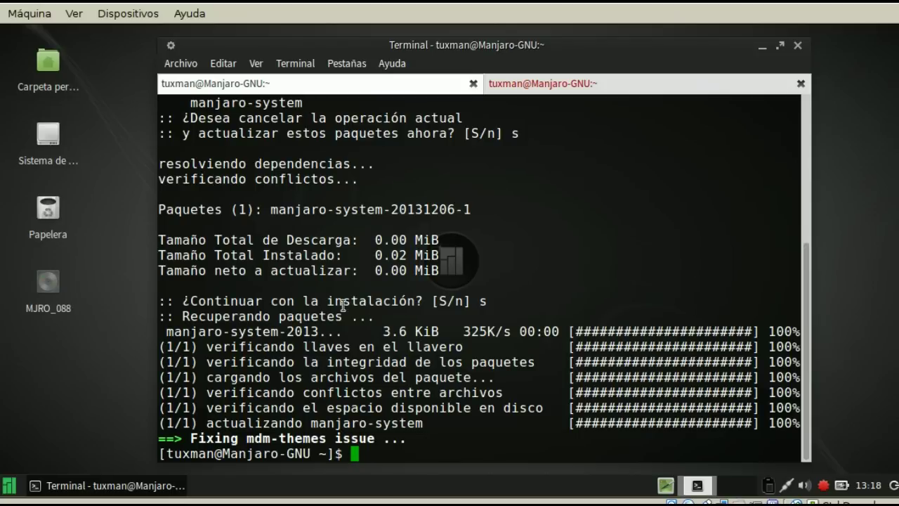
{"action": "left_click", "coordinate": [520, 89]}
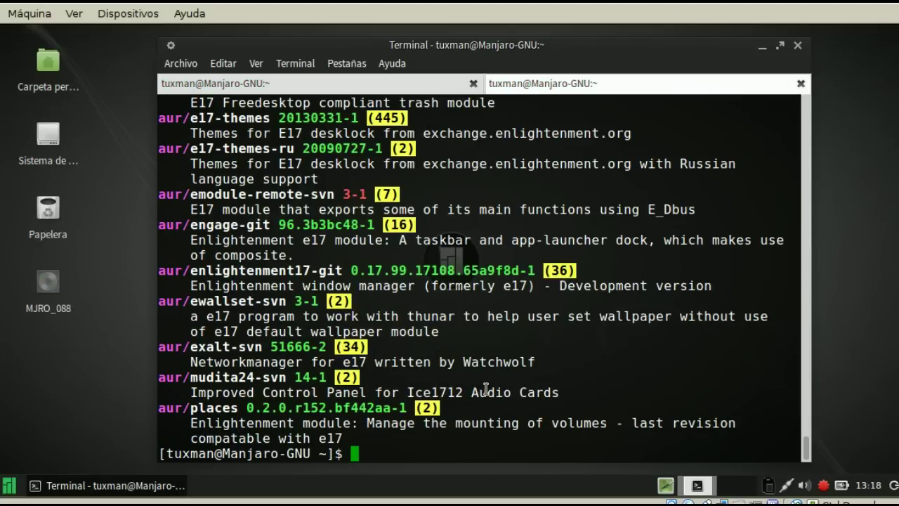
{"action": "mouse_move", "coordinate": [805, 448]}
{"action": "left_mouse_down"}
{"action": "mouse_move", "coordinate": [822, 226]}
{"action": "mouse_move", "coordinate": [811, 401]}
{"action": "mouse_move", "coordinate": [797, 433]}
{"action": "mouse_move", "coordinate": [806, 453]}
{"action": "left_mouse_up"}
Close the terminal window together with both of its tabs.
{"action": "left_click", "coordinate": [798, 45]}
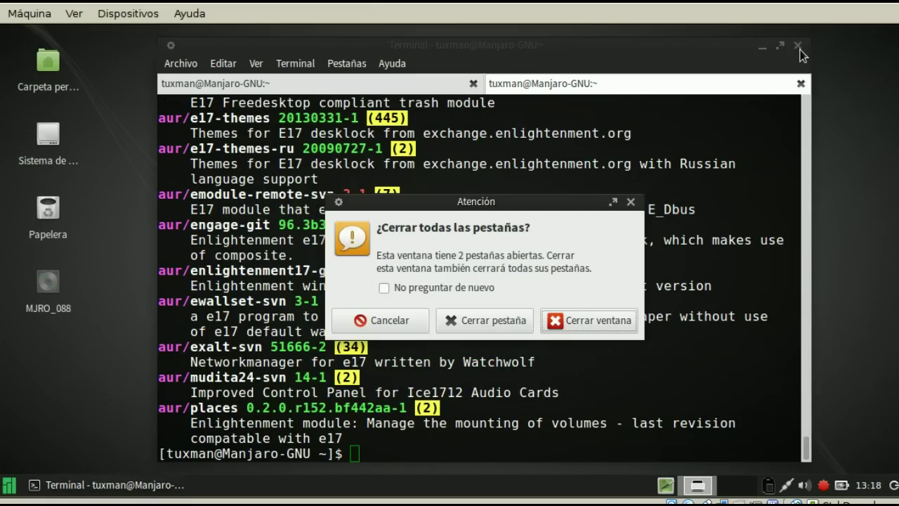
{"action": "left_click", "coordinate": [616, 322]}
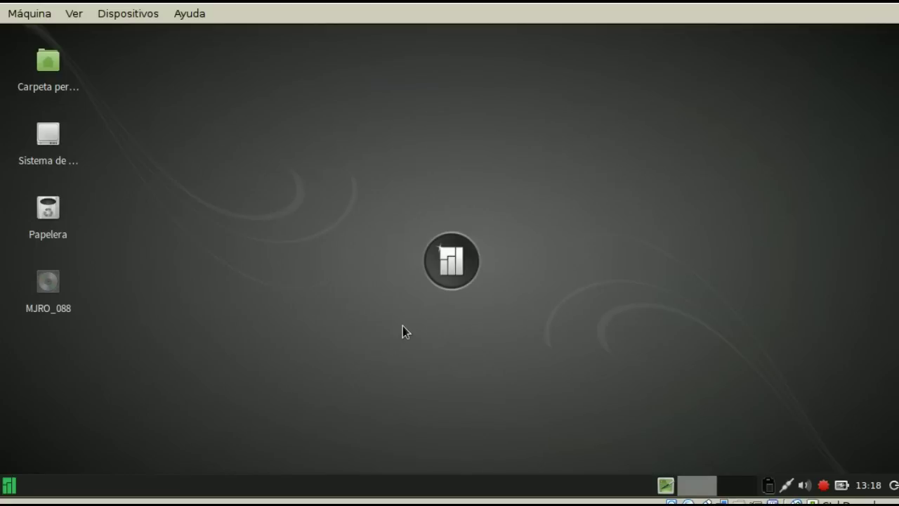
Open the applications menu to view the favourites and the program categories.
{"action": "left_click", "coordinate": [9, 486]}
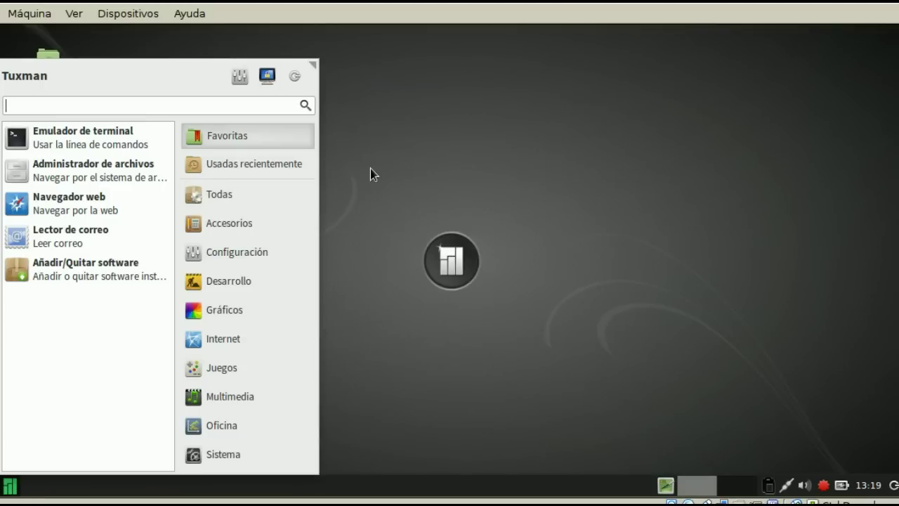
{"action": "left_click", "coordinate": [7, 491]}
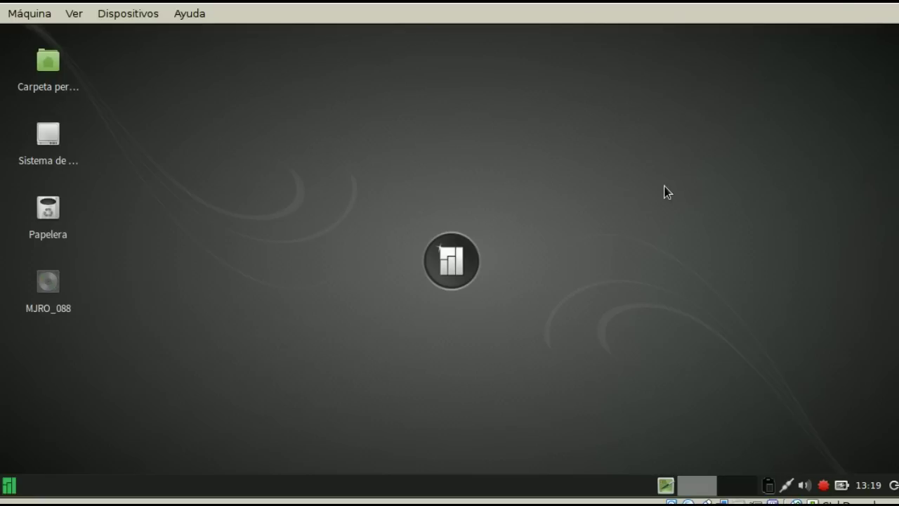
{"action": "left_click", "coordinate": [4, 495]}
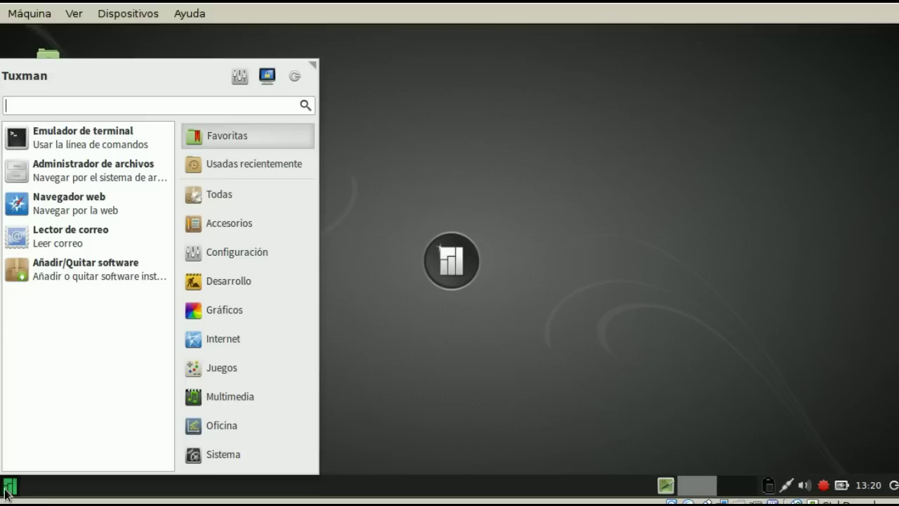